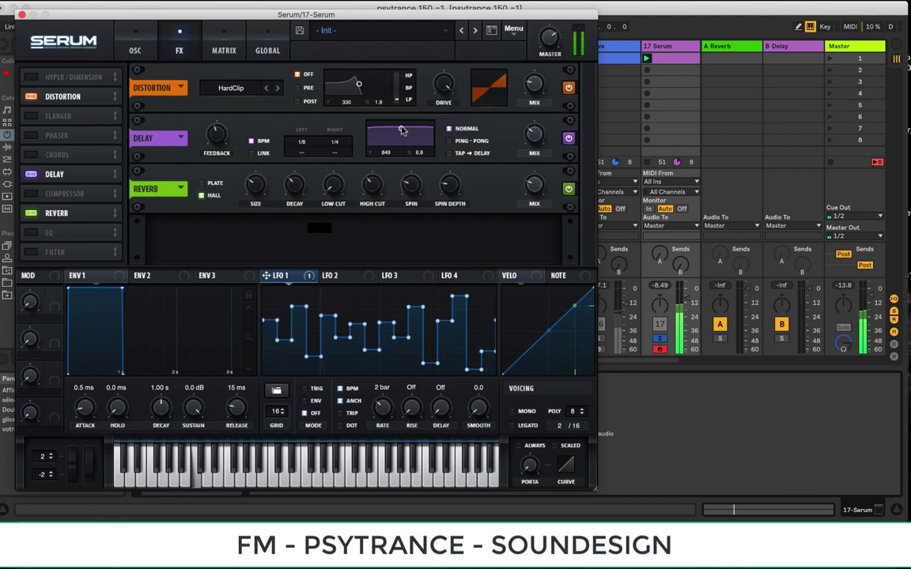
Step: Set the delay's filter to a frequency of 812 and a Q of 5.8
{"action": "left_click_drag", "start_coordinate": [402, 130], "coordinate": [404, 135]}
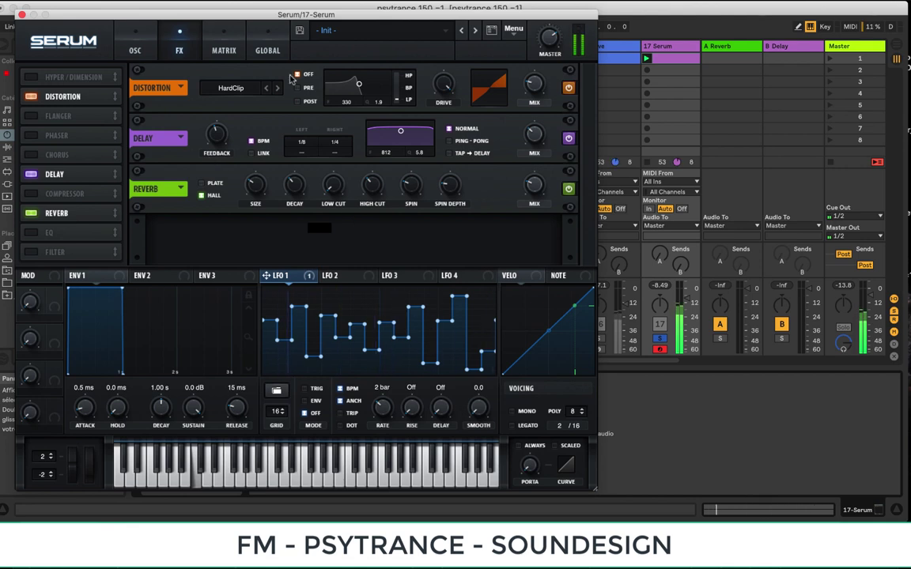
Step: Route LFO 2 to A CoarsePit in the second row of the modulation matrix with a positive amount
{"action": "left_click", "coordinate": [222, 39]}
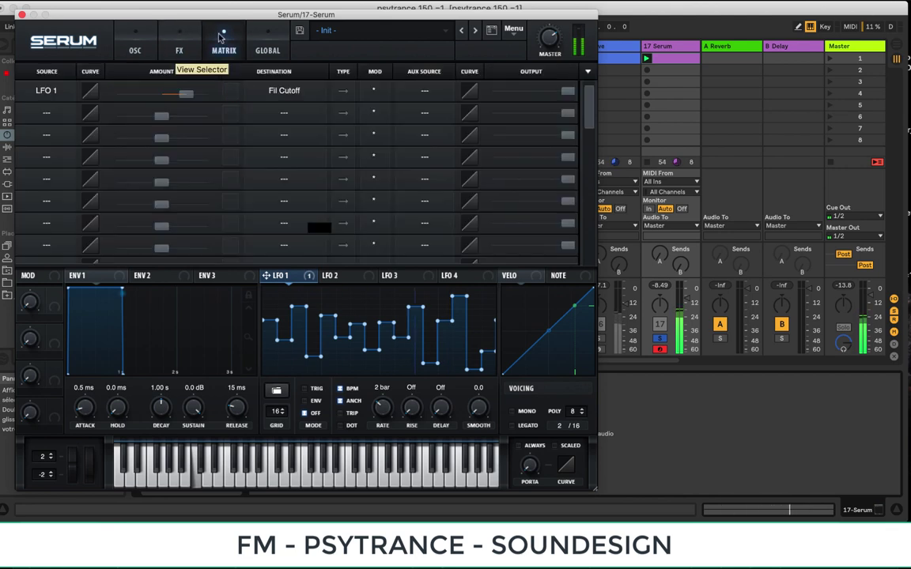
{"action": "left_click", "coordinate": [47, 113]}
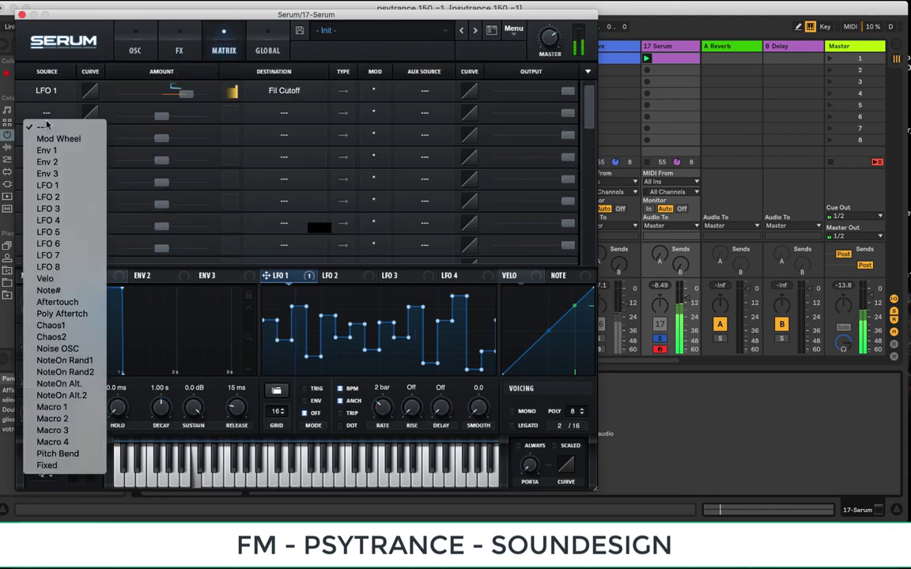
{"action": "left_click", "coordinate": [60, 198]}
{"action": "left_click", "coordinate": [258, 116]}
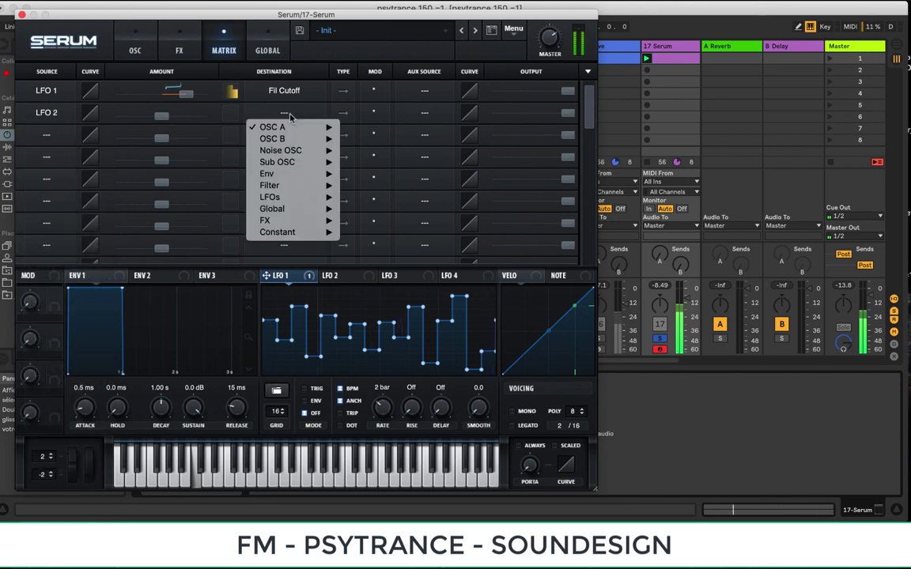
{"action": "mouse_move", "coordinate": [294, 133]}
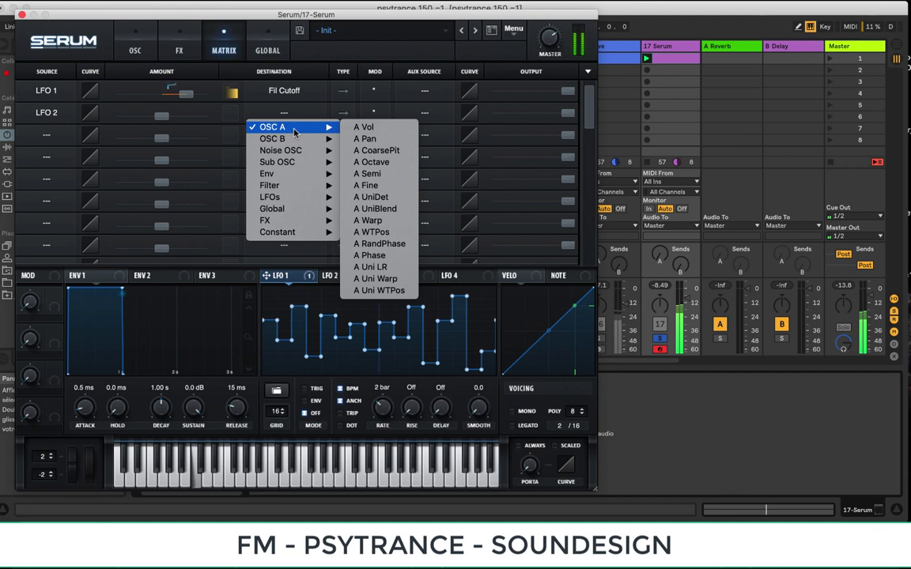
{"action": "left_click", "coordinate": [365, 153]}
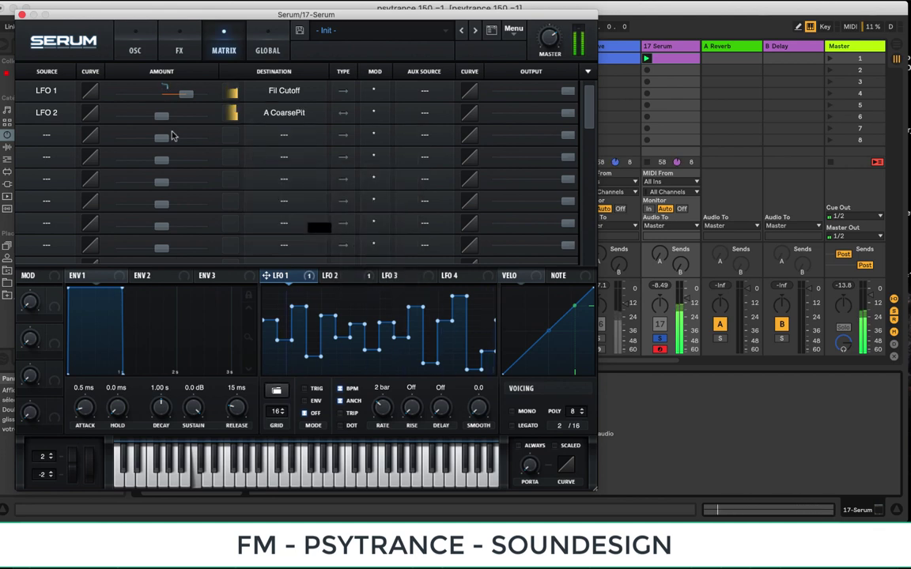
{"action": "left_click_drag", "start_coordinate": [161, 116], "coordinate": [186, 117]}
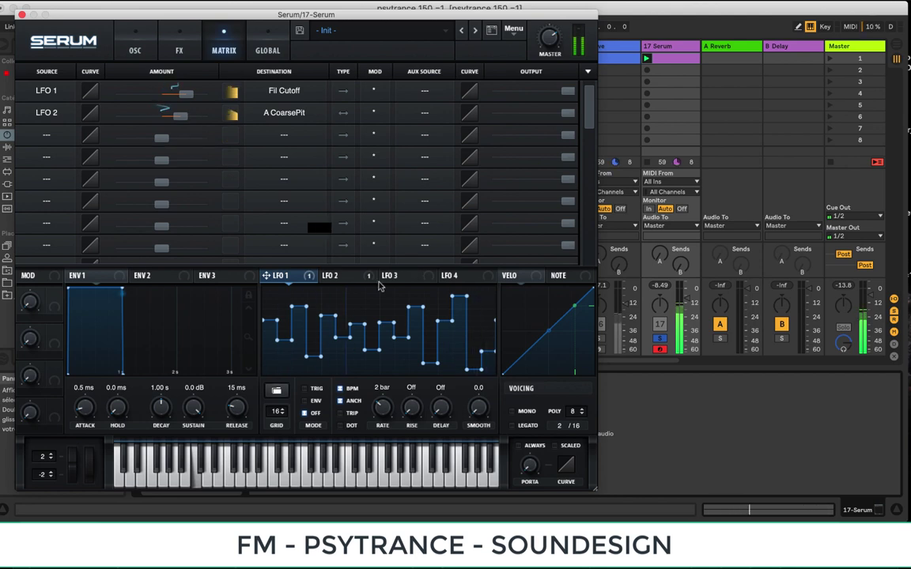
Step: Change the second modulation row's source to LFO 1 and set its amount to -66
{"action": "left_click", "coordinate": [63, 116]}
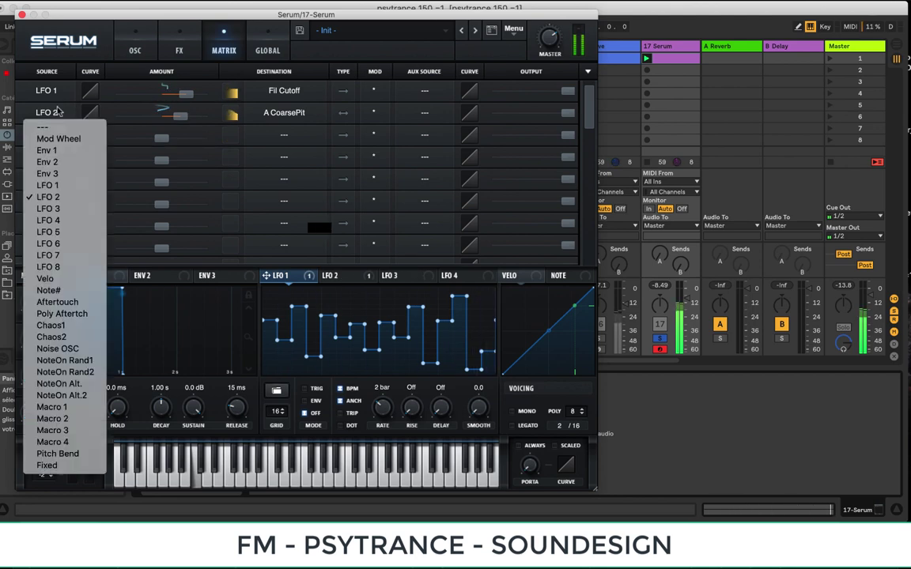
{"action": "left_click", "coordinate": [64, 184]}
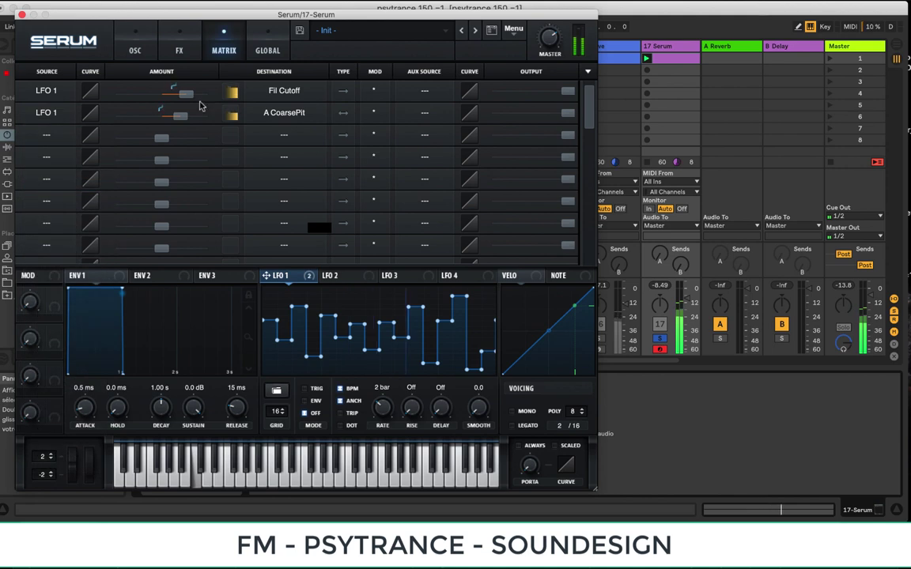
{"action": "left_click_drag", "start_coordinate": [181, 119], "coordinate": [130, 117]}
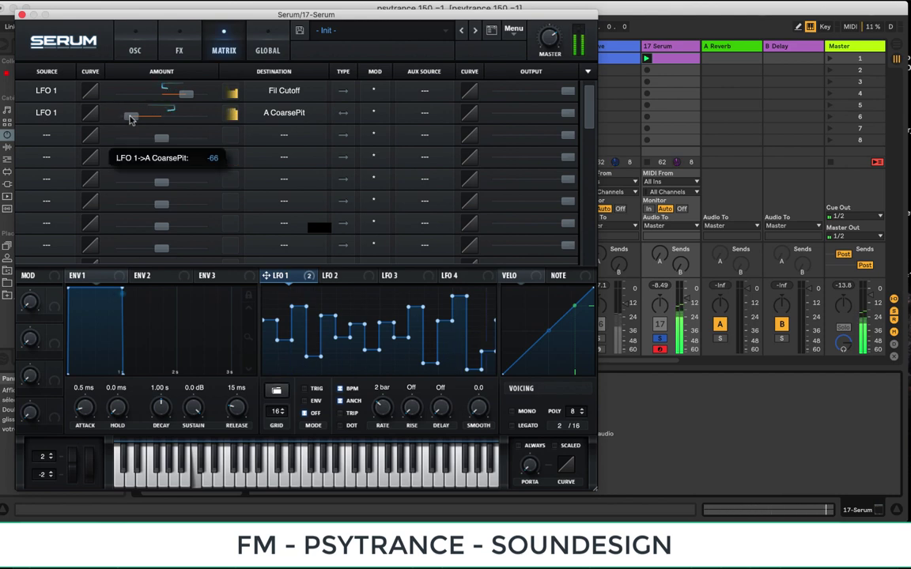
Step: Bring the LFO 1 to A CoarsePit modulation amount back to about zero
{"action": "left_click", "coordinate": [53, 114]}
{"action": "left_click", "coordinate": [53, 115]}
{"action": "left_click", "coordinate": [284, 112]}
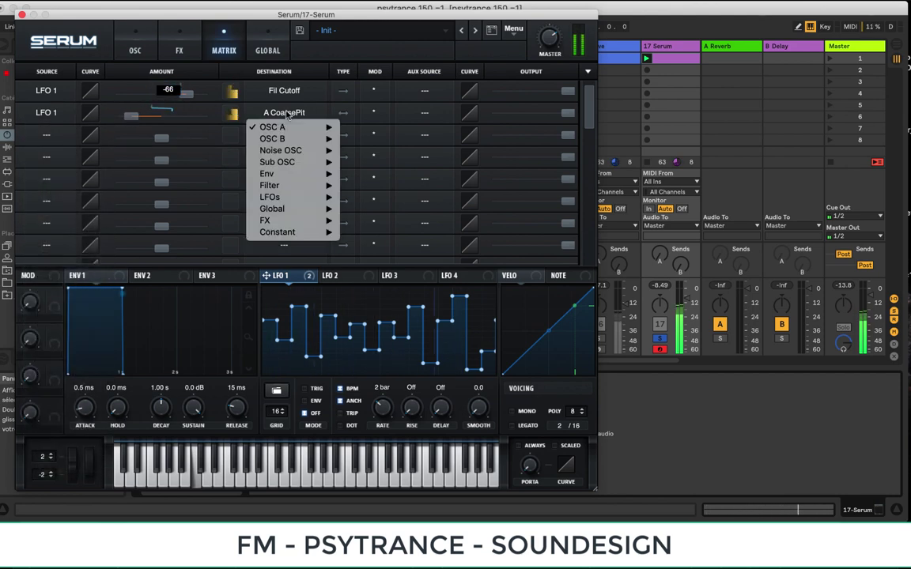
{"action": "mouse_move", "coordinate": [276, 127]}
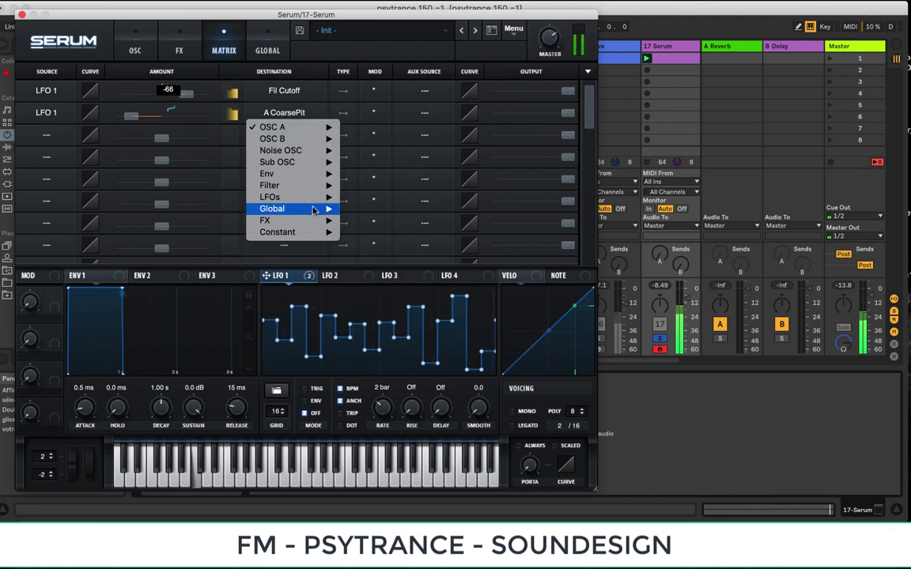
{"action": "left_click", "coordinate": [133, 118]}
{"action": "left_click_drag", "start_coordinate": [133, 117], "coordinate": [171, 118]}
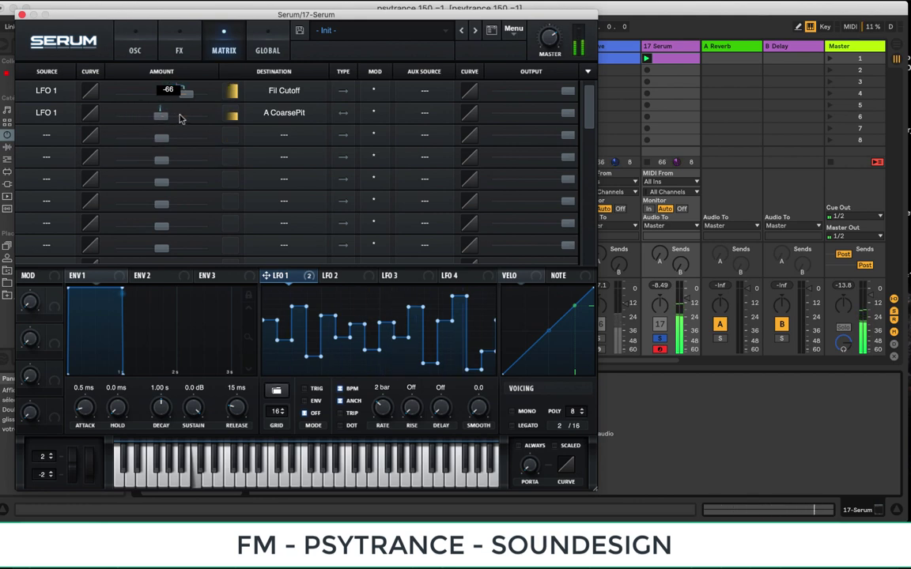
Step: Close the Serum window and unfold the 1 Group track in the session
{"action": "left_click", "coordinate": [131, 42]}
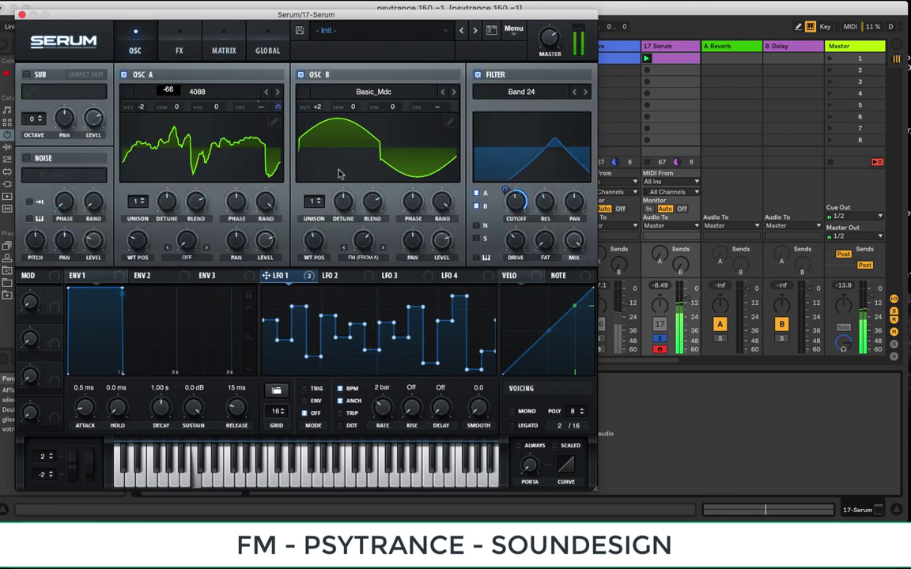
{"action": "left_click", "coordinate": [22, 15]}
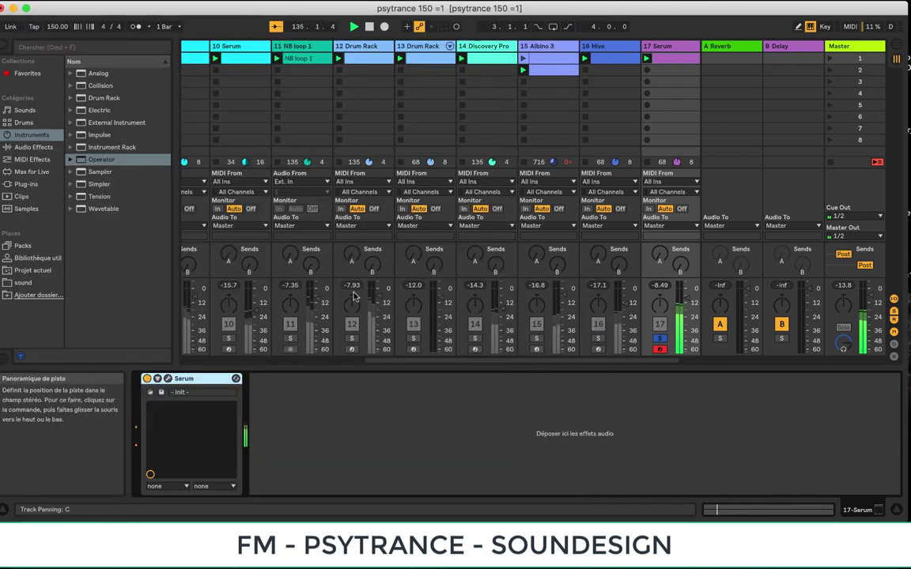
{"action": "scroll", "coordinate": [354, 296], "scroll_direction": "left", "scroll_amount": 10}
{"action": "left_click", "coordinate": [236, 47]}
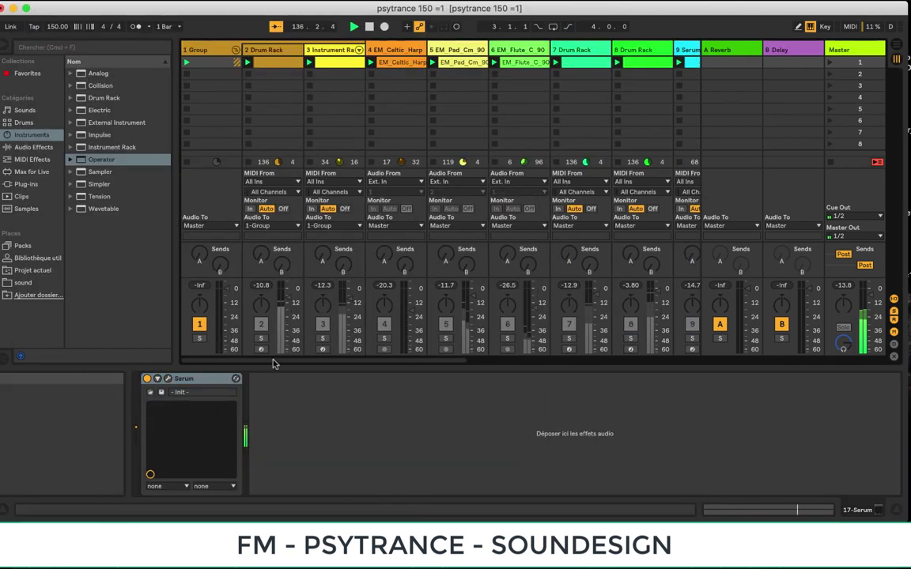
Step: Set the 17 Serum track's volume to -7.5 dB
{"action": "scroll", "coordinate": [506, 324], "scroll_direction": "right", "scroll_amount": 10}
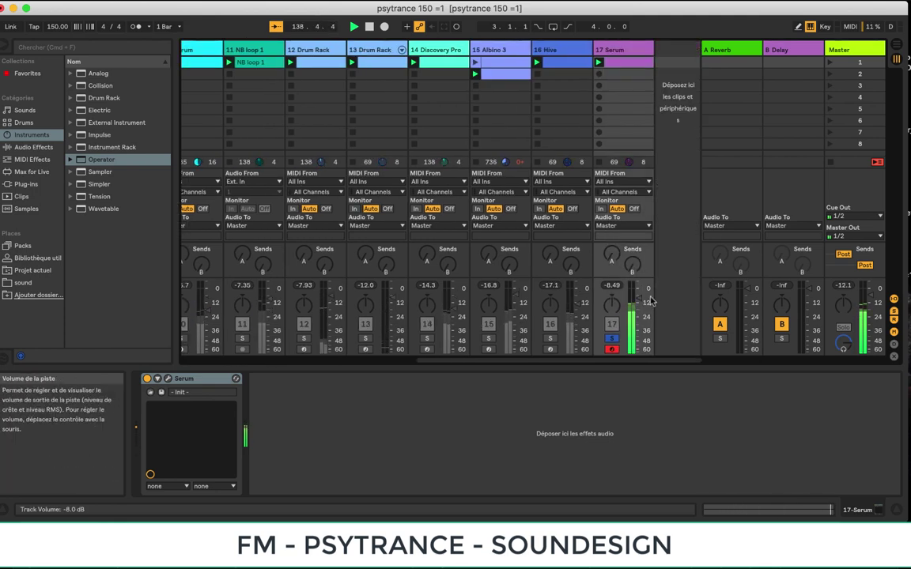
{"action": "left_click_drag", "start_coordinate": [640, 299], "coordinate": [640, 297]}
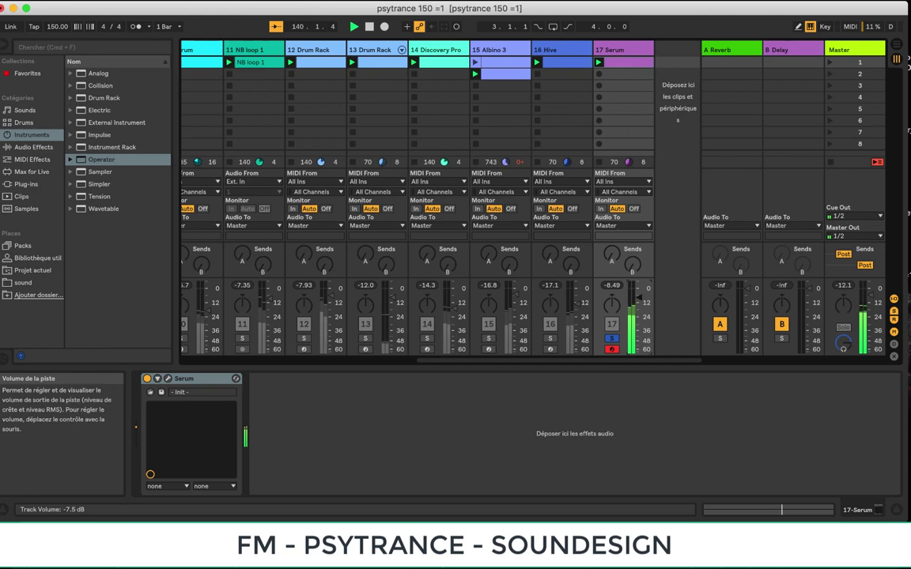
Step: Reopen the Serum window of track 17 and assign LFO 2 to oscillator B's wavetable position, adjusting the modulation depth
{"action": "left_click", "coordinate": [611, 49]}
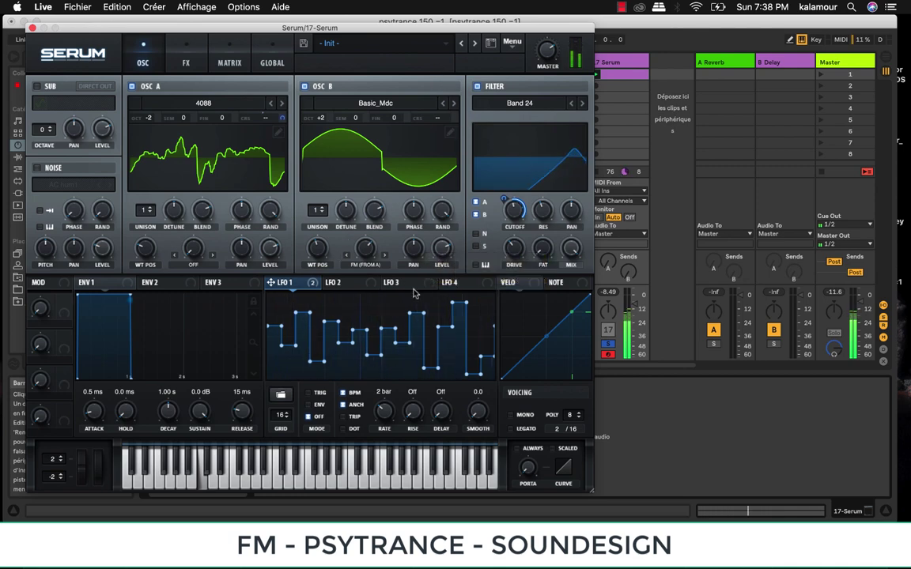
{"action": "left_click_drag", "start_coordinate": [369, 282], "coordinate": [307, 256]}
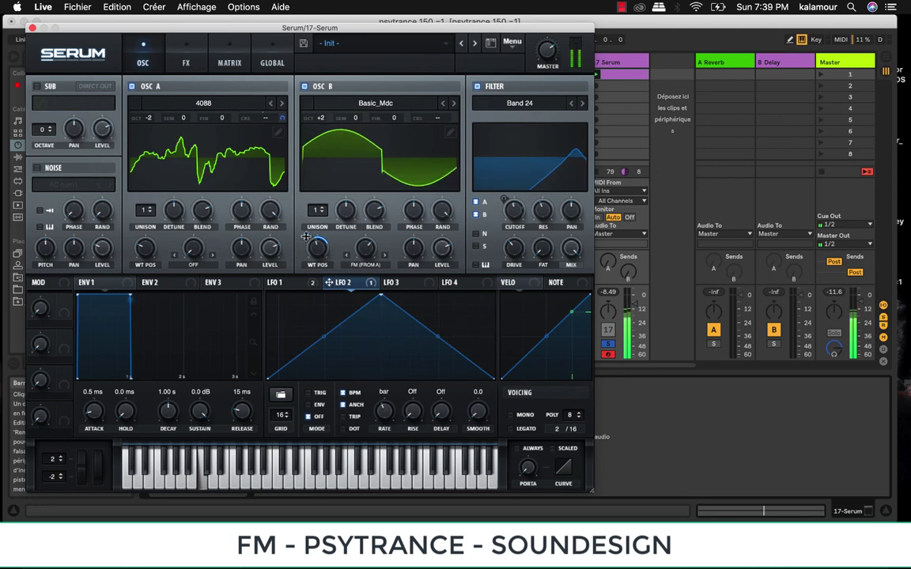
{"action": "mouse_move", "coordinate": [306, 236]}
{"action": "left_mouse_down"}
{"action": "mouse_move", "coordinate": [305, 206]}
{"action": "mouse_move", "coordinate": [317, 269]}
{"action": "mouse_move", "coordinate": [307, 251]}
{"action": "left_mouse_up"}
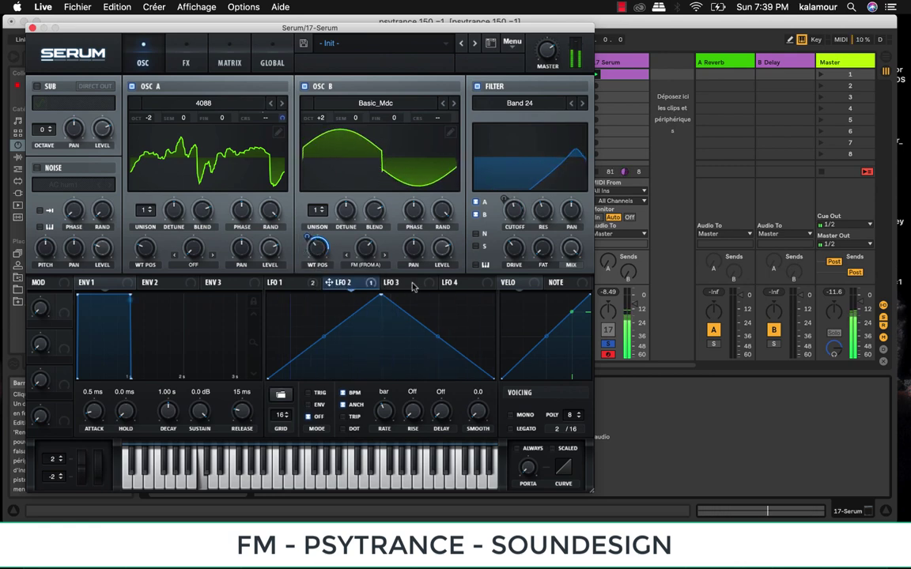
Step: Lock the envelope 1 display zoom and set the envelope's attack and decay to 0.0 ms
{"action": "left_click", "coordinate": [253, 302]}
{"action": "left_click_drag", "start_coordinate": [169, 410], "coordinate": [166, 462]}
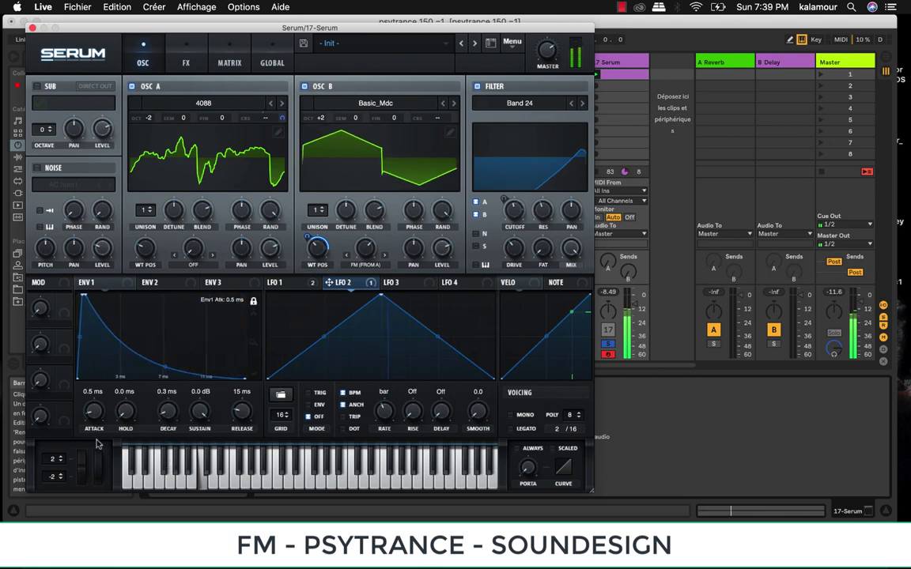
{"action": "left_click_drag", "start_coordinate": [89, 397], "coordinate": [97, 433]}
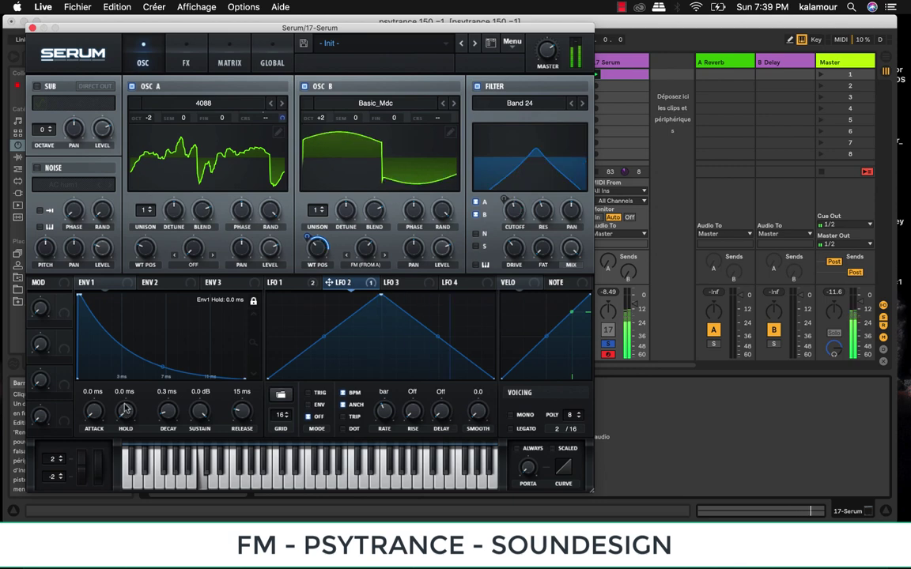
{"action": "left_click_drag", "start_coordinate": [168, 411], "coordinate": [172, 449]}
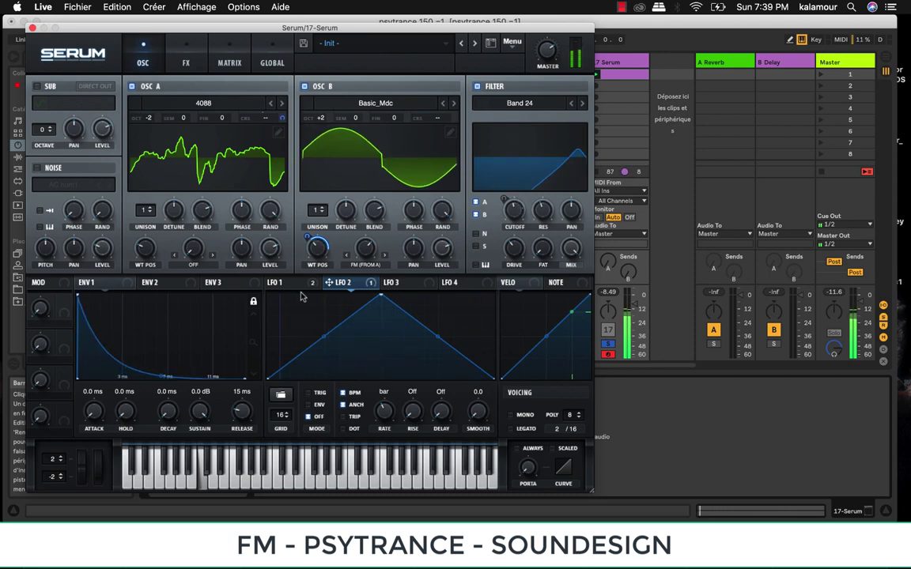
Step: Adjust oscillator A's wavetable position and assign LFO 2 to modulate it
{"action": "left_click_drag", "start_coordinate": [140, 253], "coordinate": [181, 238]}
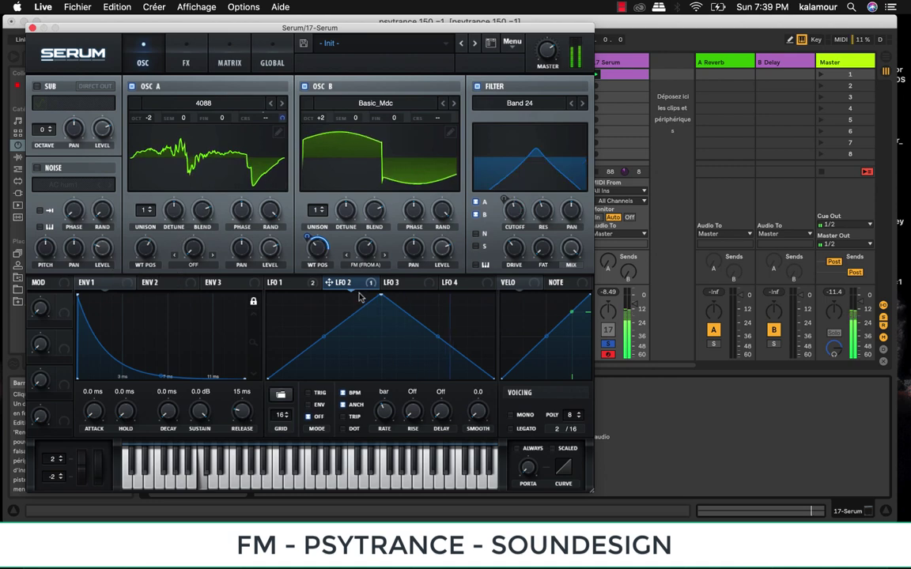
{"action": "left_click_drag", "start_coordinate": [278, 283], "coordinate": [129, 220]}
{"action": "left_click_drag", "start_coordinate": [148, 253], "coordinate": [145, 277]}
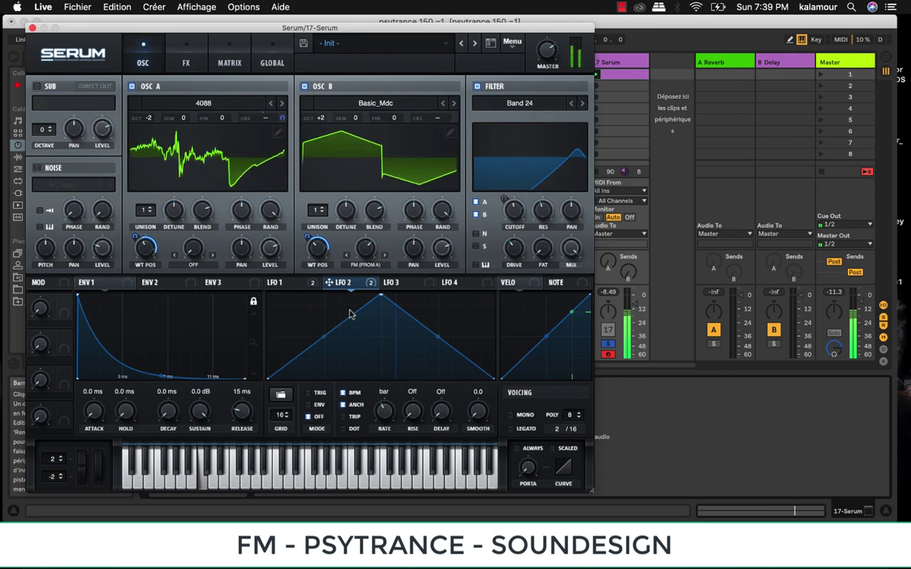
Step: Try other rates on LFO 1, including 1/256 and one bar, and finish at 2 bar
{"action": "left_click", "coordinate": [283, 282]}
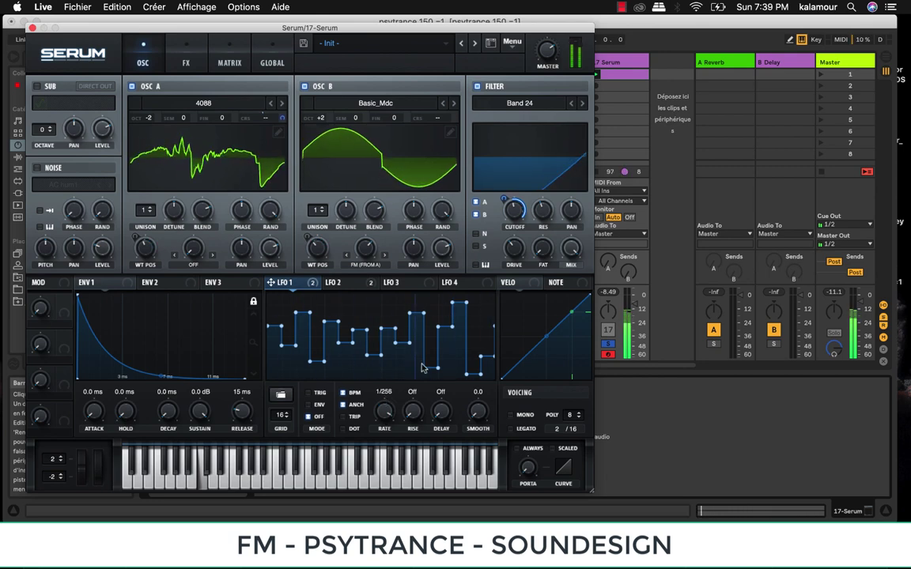
{"action": "left_click_drag", "start_coordinate": [422, 365], "coordinate": [407, 406]}
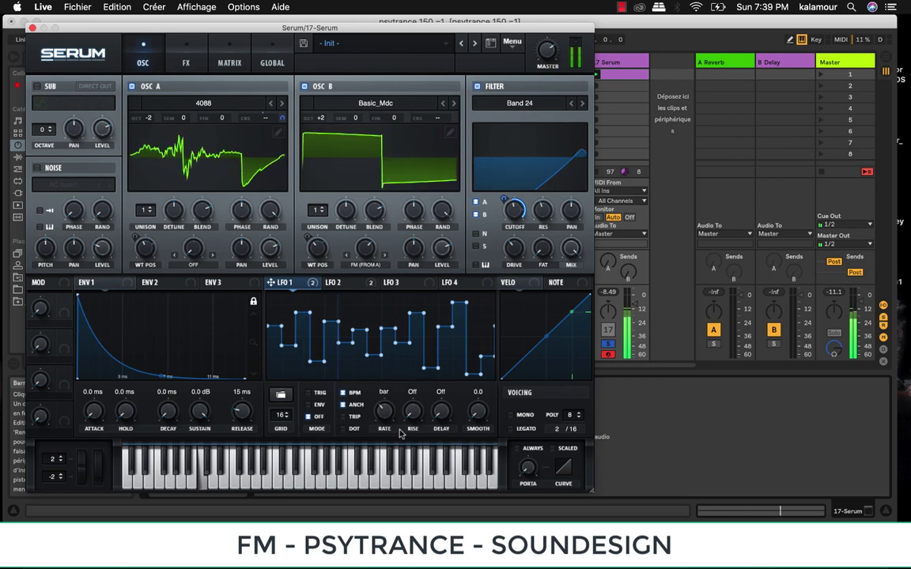
{"action": "left_click_drag", "start_coordinate": [399, 441], "coordinate": [383, 416]}
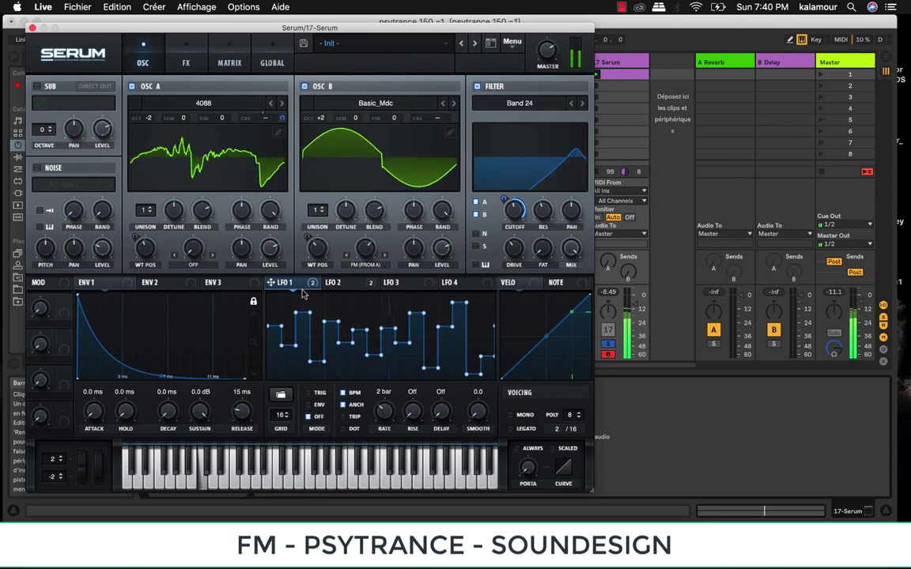
Step: Close the Serum window and solo tracks 2 Drum Rack, 3 Instrument Rack, 8 Drum Rack, 15 Albino 3 and 16 Hive alongside 17 Serum
{"action": "left_click", "coordinate": [32, 27]}
{"action": "scroll", "coordinate": [386, 268], "scroll_direction": "left", "scroll_amount": 10}
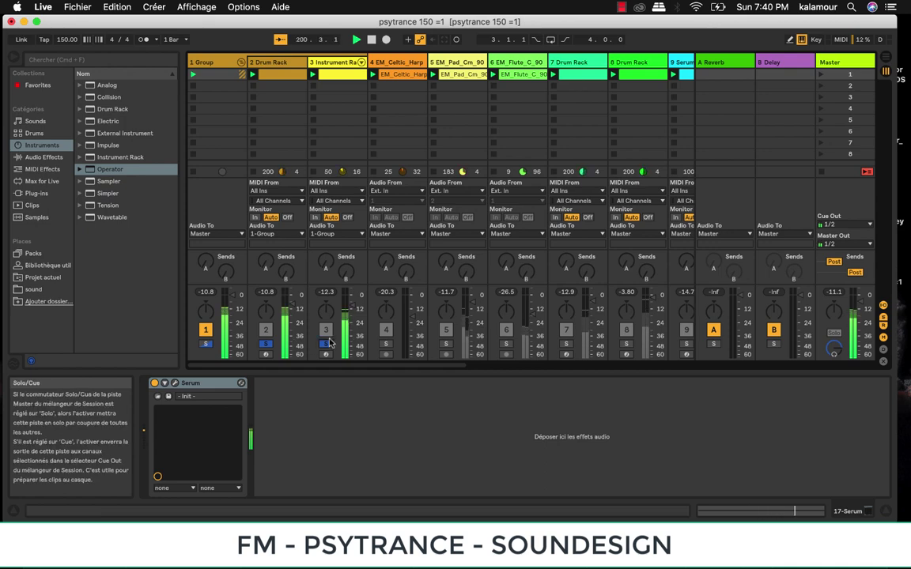
{"action": "scroll", "coordinate": [385, 308], "scroll_direction": "right", "scroll_amount": 10}
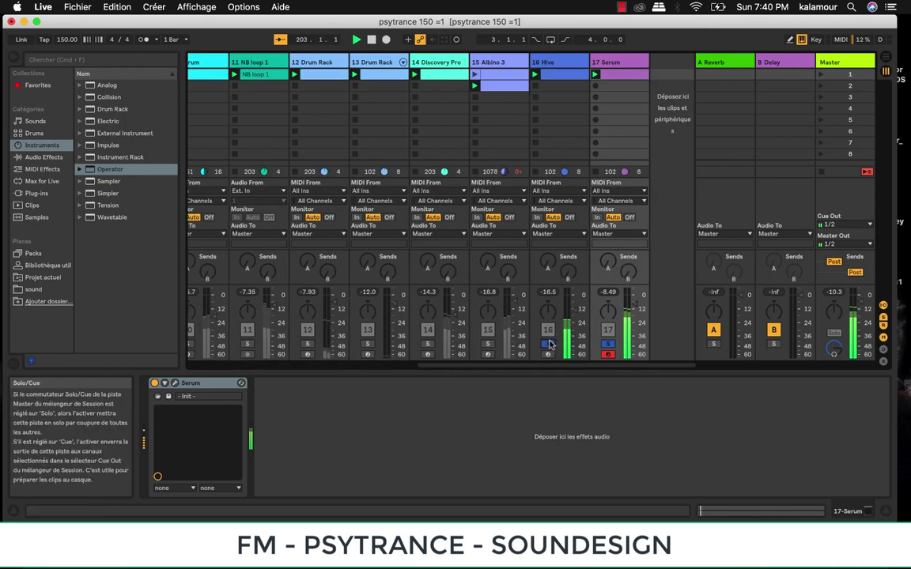
{"action": "left_click", "coordinate": [488, 345]}
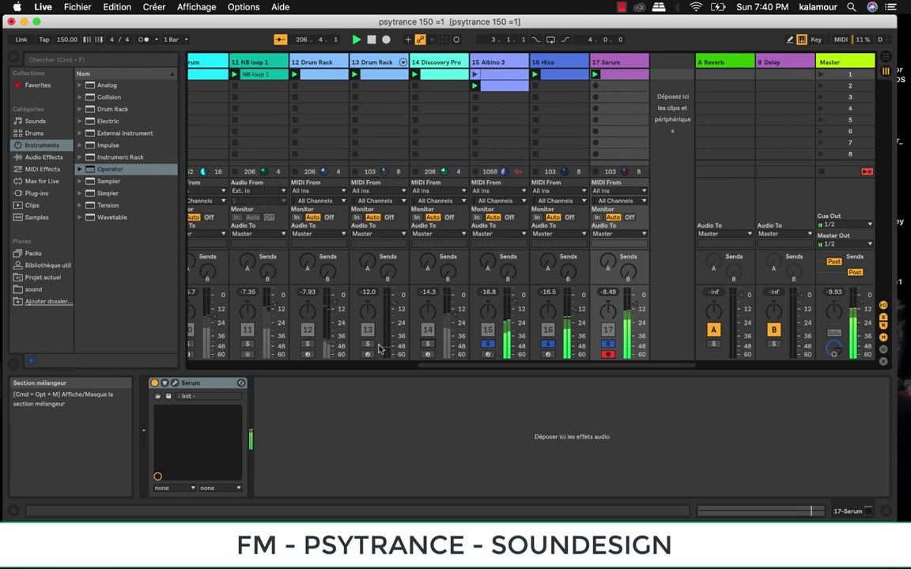
{"action": "scroll", "coordinate": [378, 347], "scroll_direction": "left", "scroll_amount": 5}
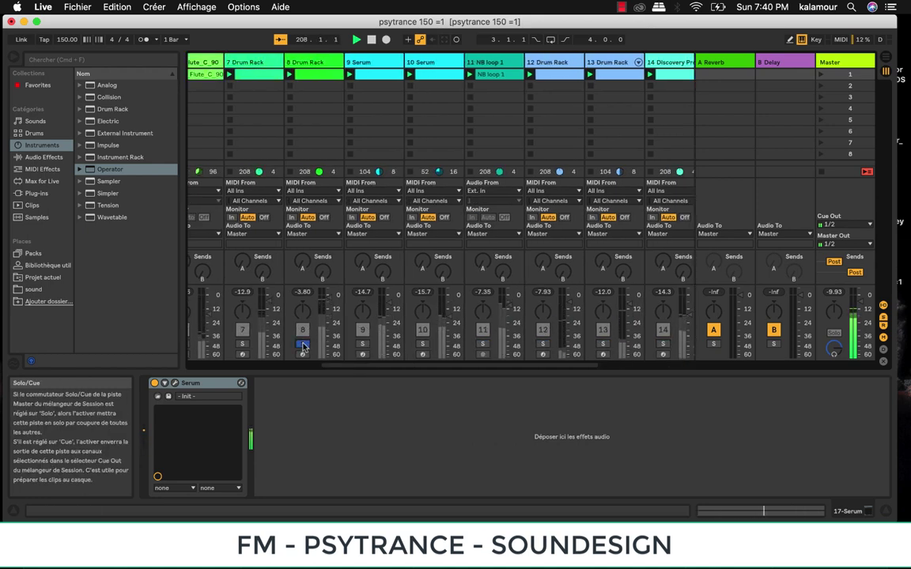
Step: Open track 17 Serum's clip, duplicate its loop to four bars and clear the copied note from bars 3 and 4
{"action": "scroll", "coordinate": [457, 320], "scroll_direction": "right", "scroll_amount": 4}
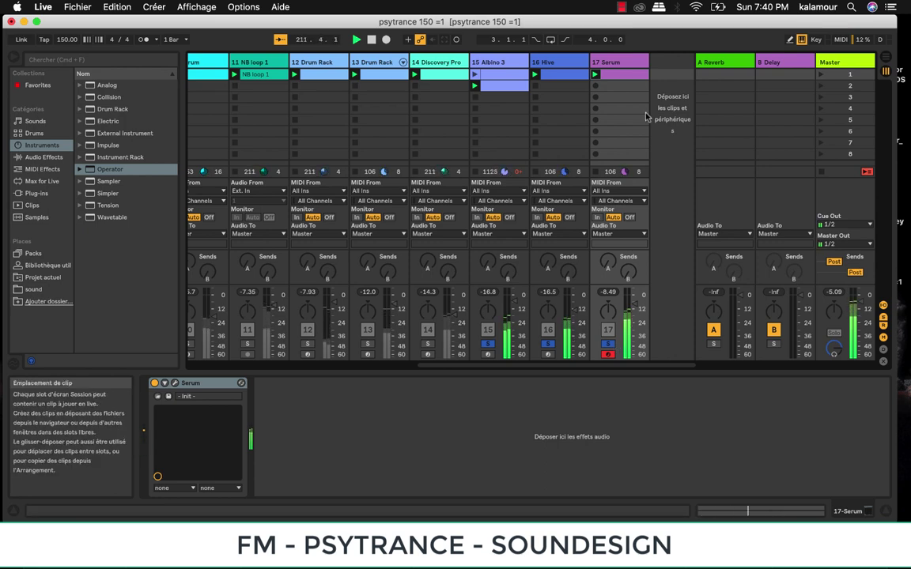
{"action": "double_click", "coordinate": [621, 73]}
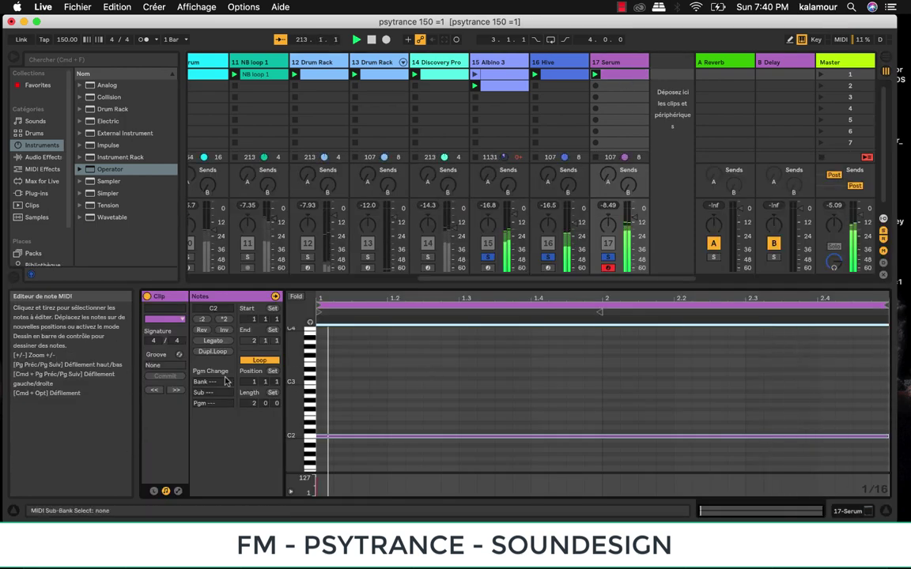
{"action": "left_click", "coordinate": [214, 352]}
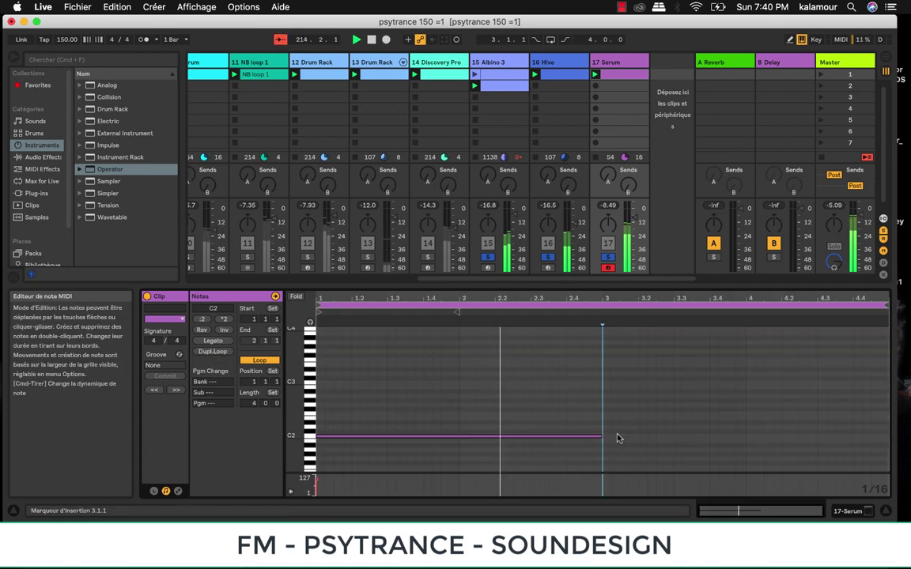
Step: Fill the first three beats of bar 3 with a short C2, a D2 up to 3.3.1 and a C2 up to 3.4.1
{"action": "double_click", "coordinate": [618, 428]}
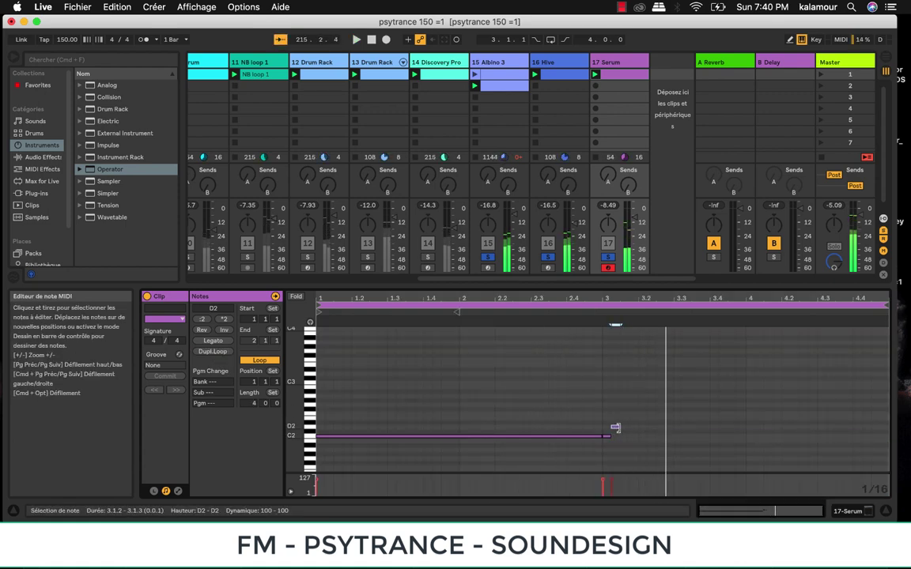
{"action": "left_click_drag", "start_coordinate": [617, 427], "coordinate": [710, 428]}
{"action": "double_click", "coordinate": [676, 436]}
Step: Add a C3 note from 3.4.1 to 4.1.1 and an A2 note lasting from 4.1.1 to the clip's end
{"action": "left_click", "coordinate": [714, 387]}
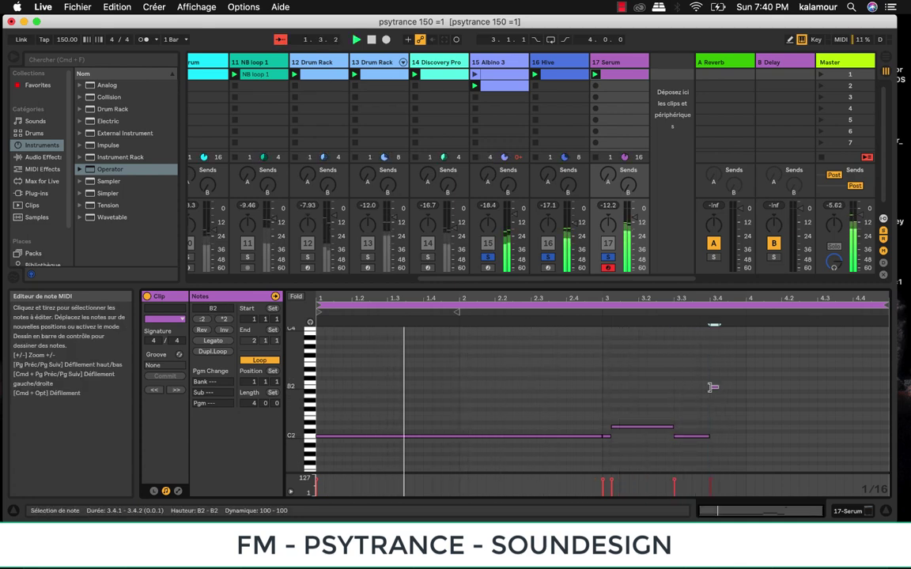
{"action": "double_click", "coordinate": [714, 384]}
{"action": "left_click_drag", "start_coordinate": [726, 383], "coordinate": [740, 389]}
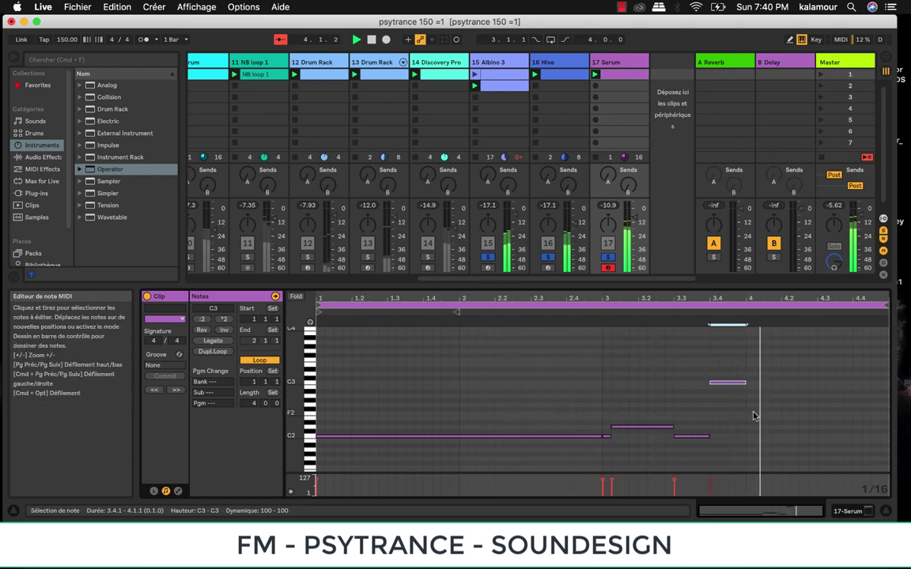
{"action": "double_click", "coordinate": [748, 396]}
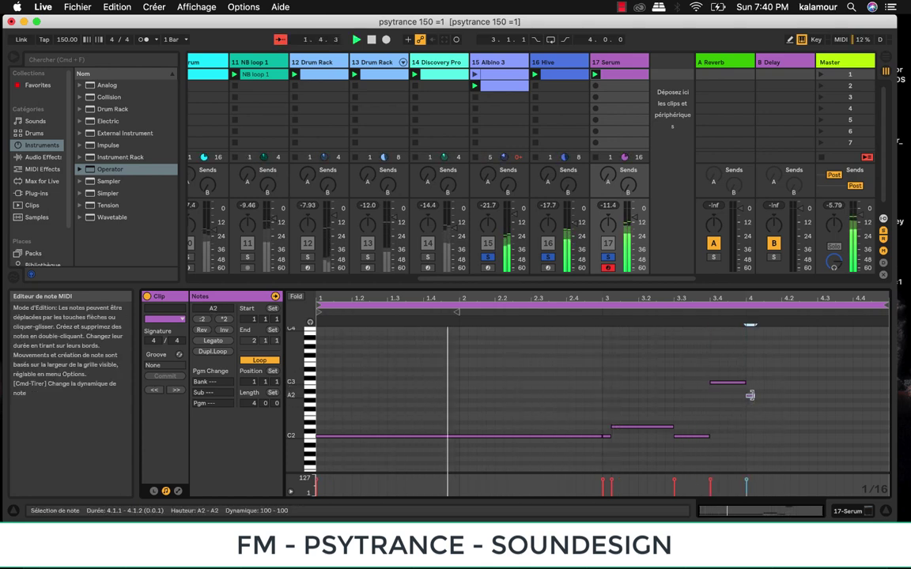
{"action": "left_click_drag", "start_coordinate": [756, 395], "coordinate": [884, 396]}
Step: Transpose all the clip's notes up one octave and restart playback to hear the loop
{"action": "left_click_drag", "start_coordinate": [804, 454], "coordinate": [397, 374]}
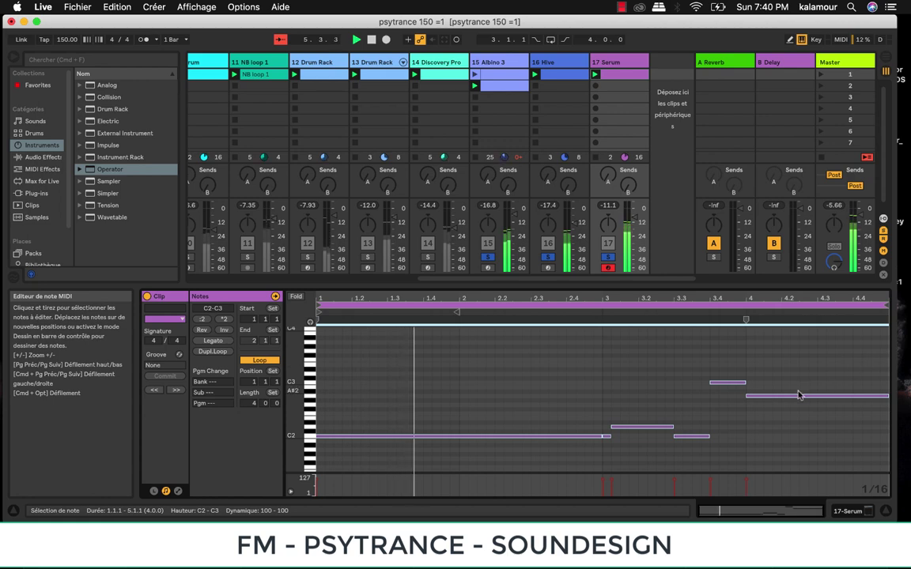
{"action": "mouse_move", "coordinate": [794, 398]}
{"action": "left_mouse_down"}
{"action": "mouse_move", "coordinate": [793, 419]}
{"action": "mouse_move", "coordinate": [792, 395]}
{"action": "left_mouse_up"}
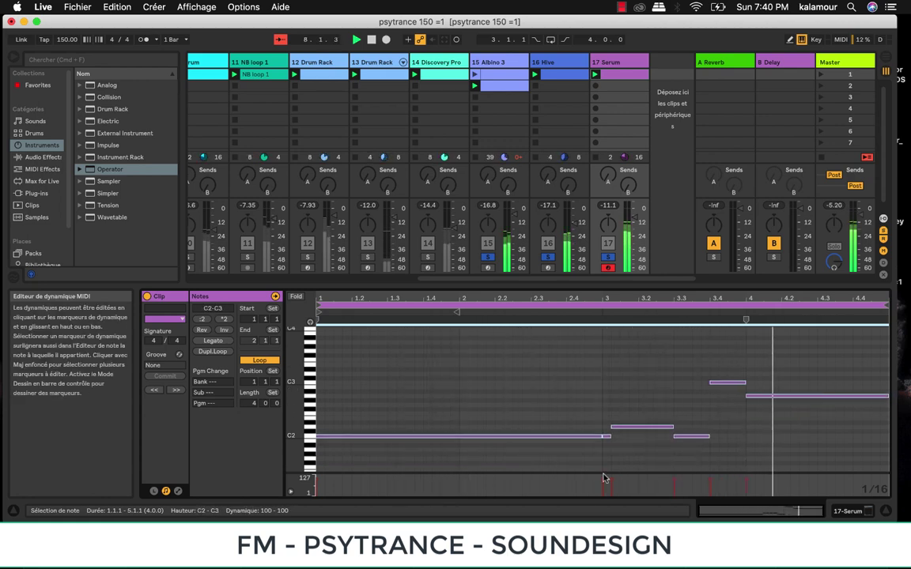
{"action": "key", "text": "shift+Up"}
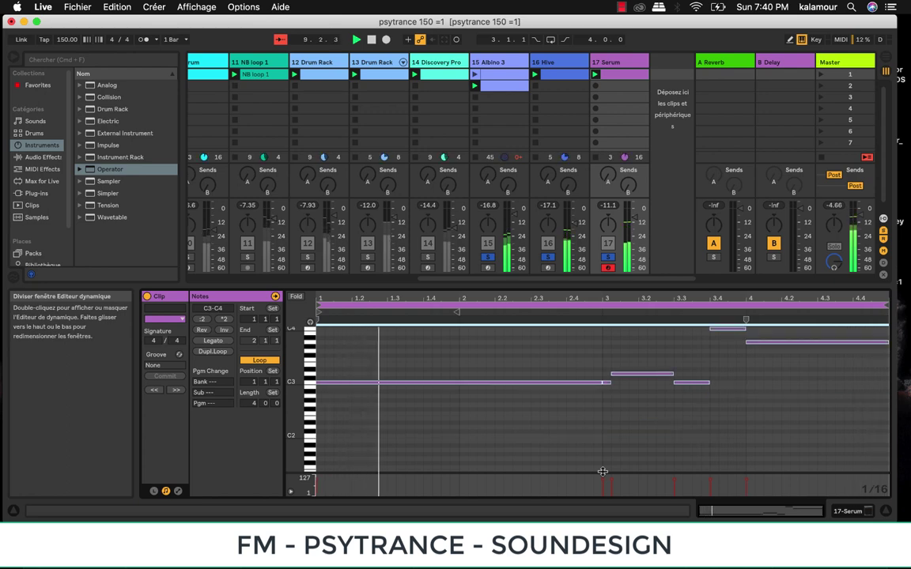
{"action": "key", "text": "space"}
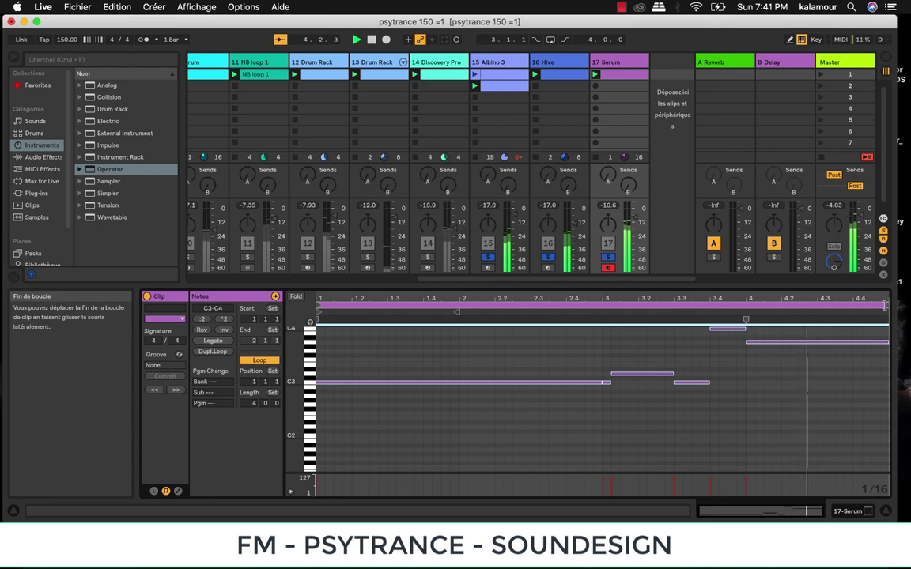
{"action": "left_click", "coordinate": [884, 305]}
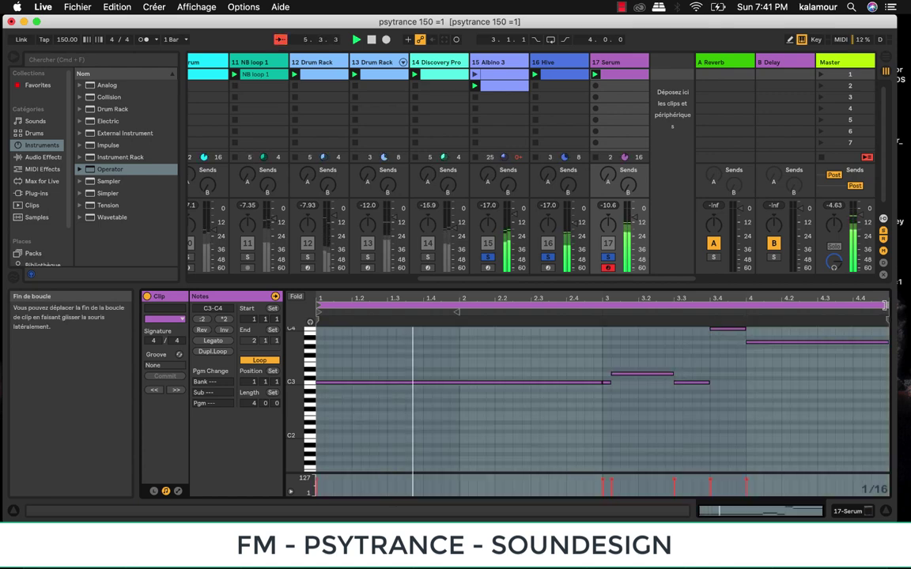
Step: Replace the long bar 4 note with a G3 from 4.1.1 to 4.2.1 and a C3 from 4.2.1 to 5.1.1
{"action": "double_click", "coordinate": [798, 344]}
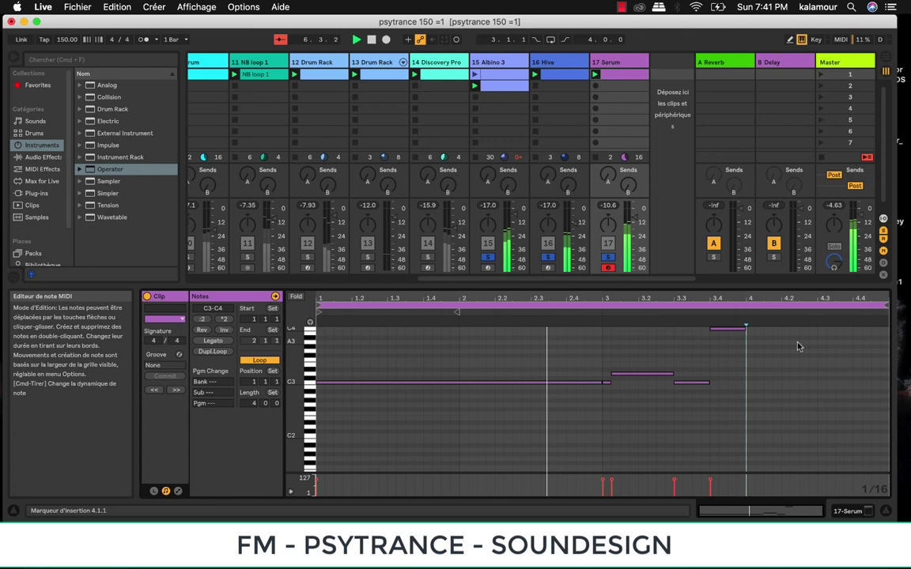
{"action": "double_click", "coordinate": [750, 351]}
{"action": "left_click_drag", "start_coordinate": [765, 350], "coordinate": [781, 351]}
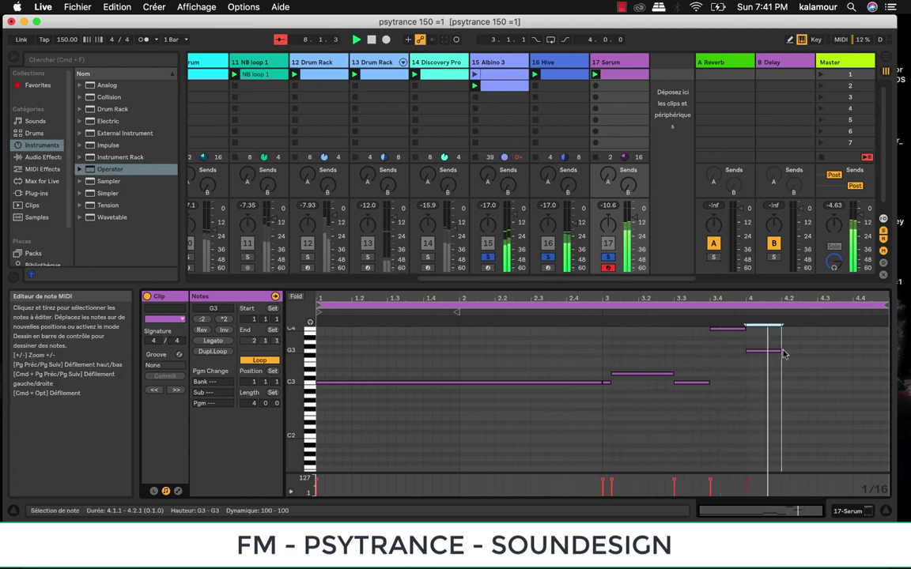
{"action": "double_click", "coordinate": [786, 381]}
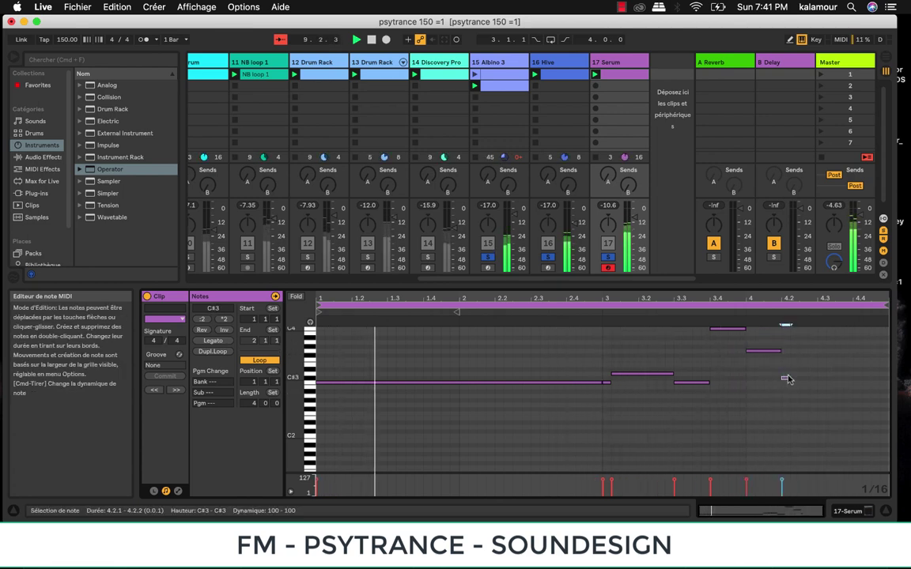
{"action": "left_click_drag", "start_coordinate": [786, 379], "coordinate": [887, 385]}
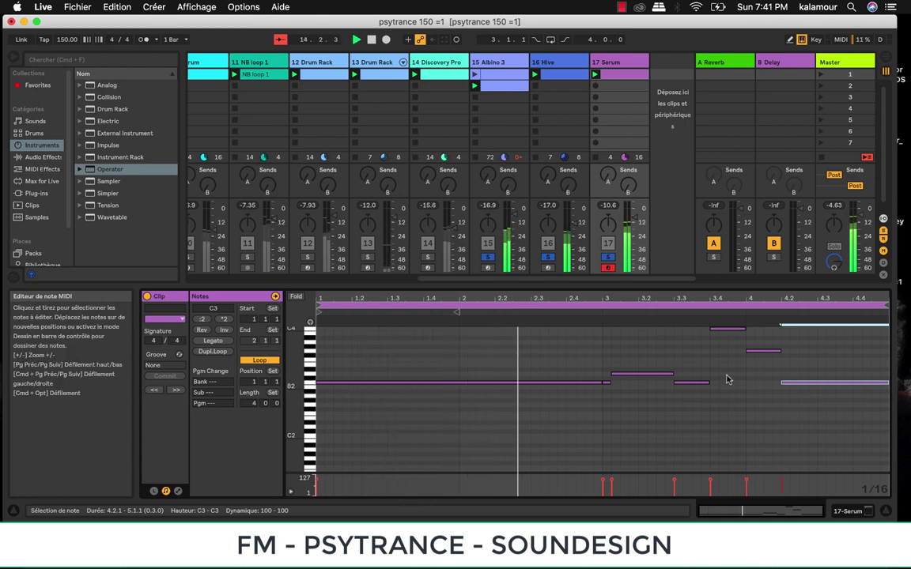
Step: Flatten the melody in bars 3 and 4 to continuous C3 notes, removing the D3 note at 3.4.1
{"action": "left_click_drag", "start_coordinate": [727, 329], "coordinate": [729, 378]}
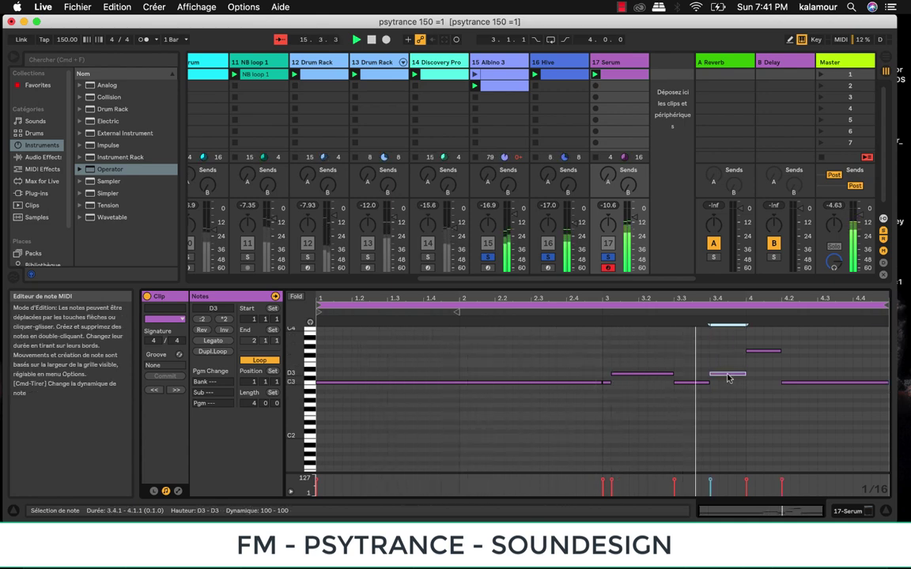
{"action": "left_click_drag", "start_coordinate": [763, 351], "coordinate": [780, 385]}
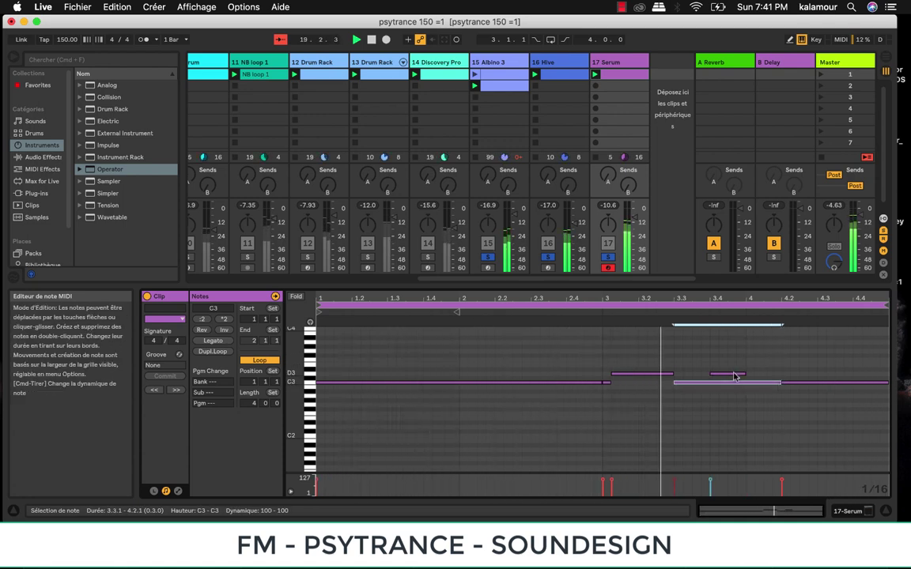
{"action": "double_click", "coordinate": [734, 374]}
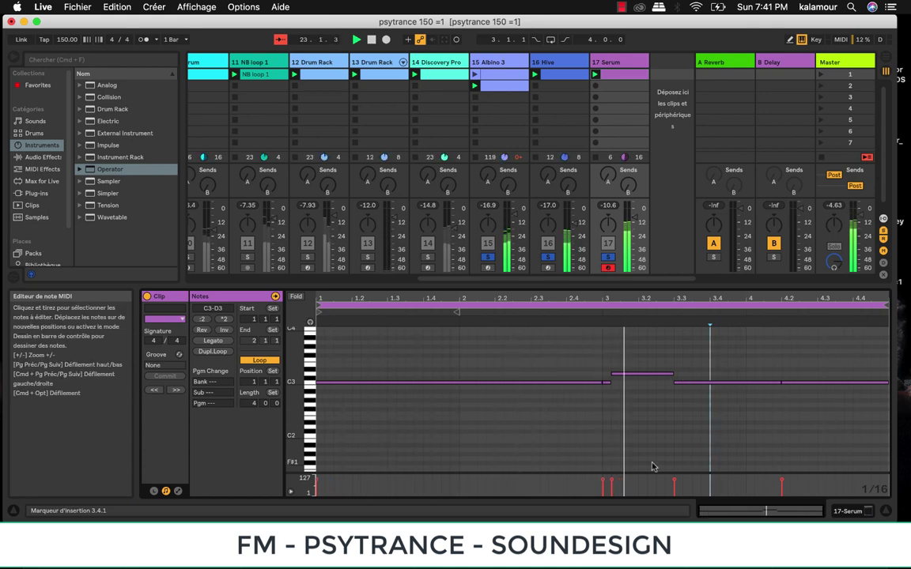
{"action": "left_click_drag", "start_coordinate": [618, 376], "coordinate": [669, 382]}
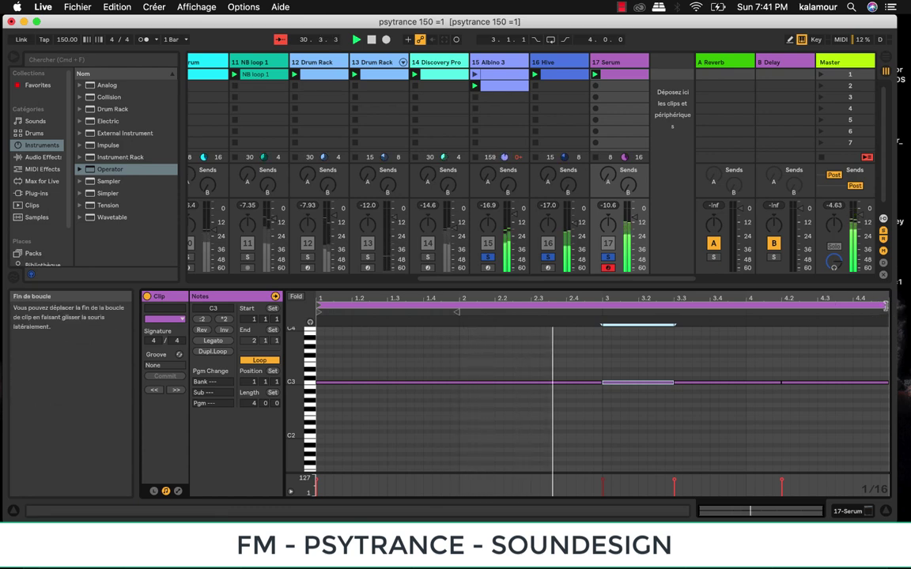
{"action": "left_click", "coordinate": [884, 305]}
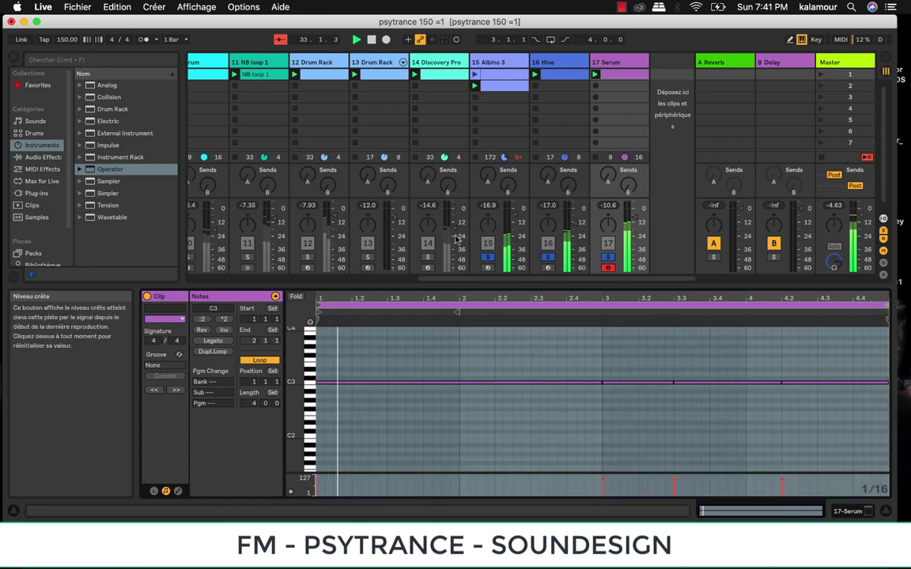
Step: Add tracks 9 Serum, 10 Serum, 11 NB loop 1 and 13 Drum Rack to the solo group, leaving 12 Drum Rack out
{"action": "scroll", "coordinate": [401, 248], "scroll_direction": "left", "scroll_amount": 5}
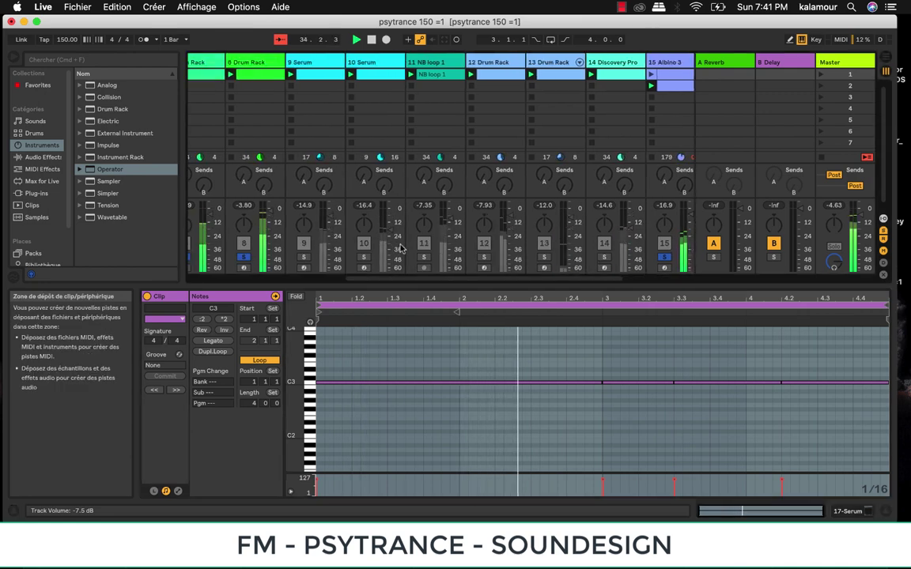
{"action": "left_click", "coordinate": [305, 257]}
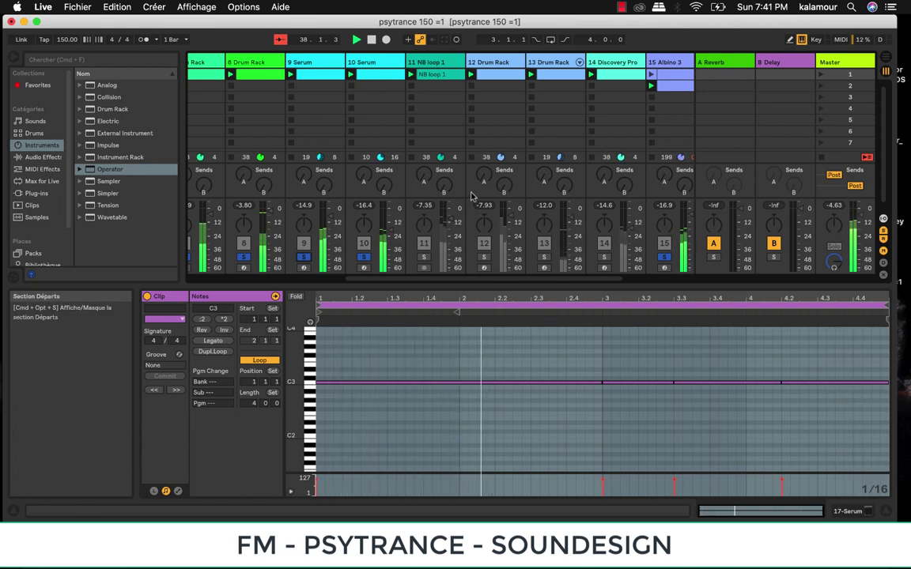
{"action": "key", "text": "XF86AudioRaiseVolume"}
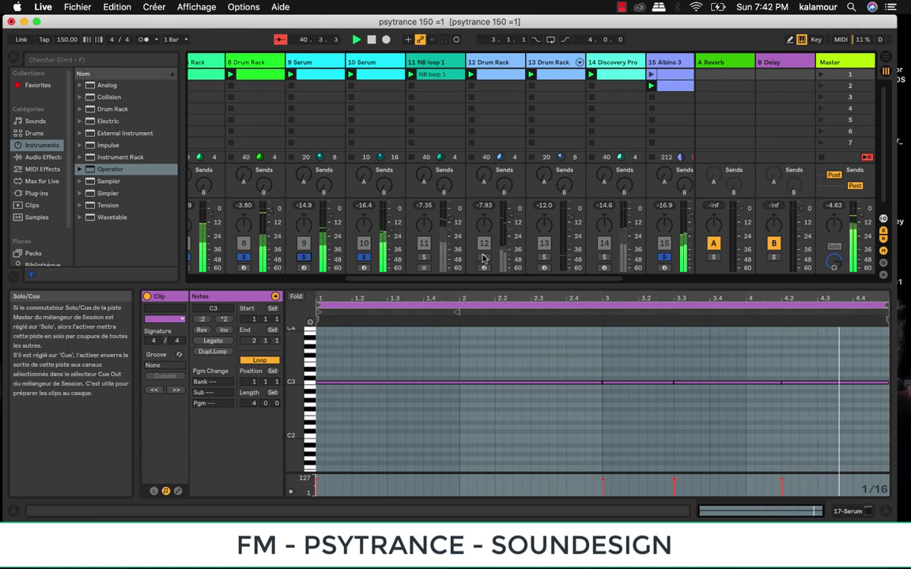
{"action": "left_click", "coordinate": [542, 257]}
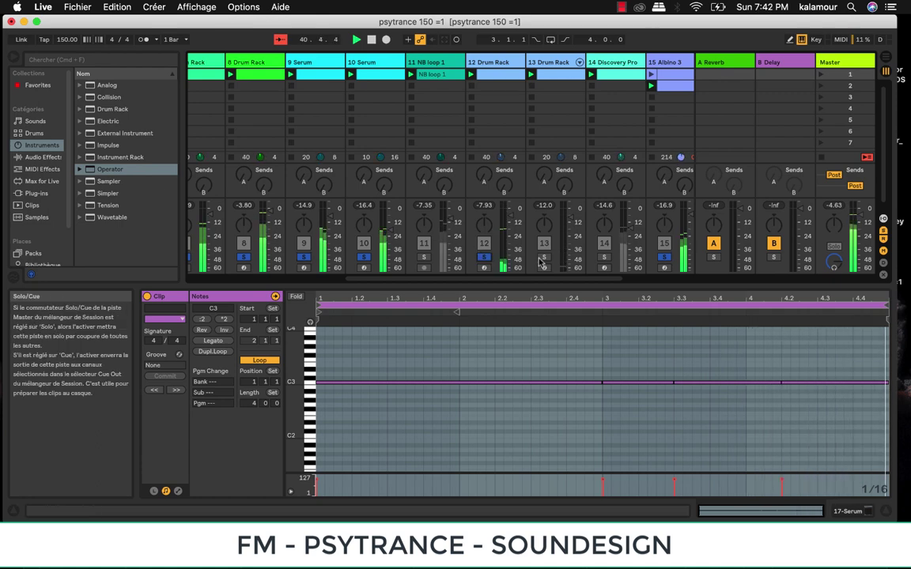
{"action": "left_click", "coordinate": [484, 257]}
{"action": "left_click", "coordinate": [423, 257]}
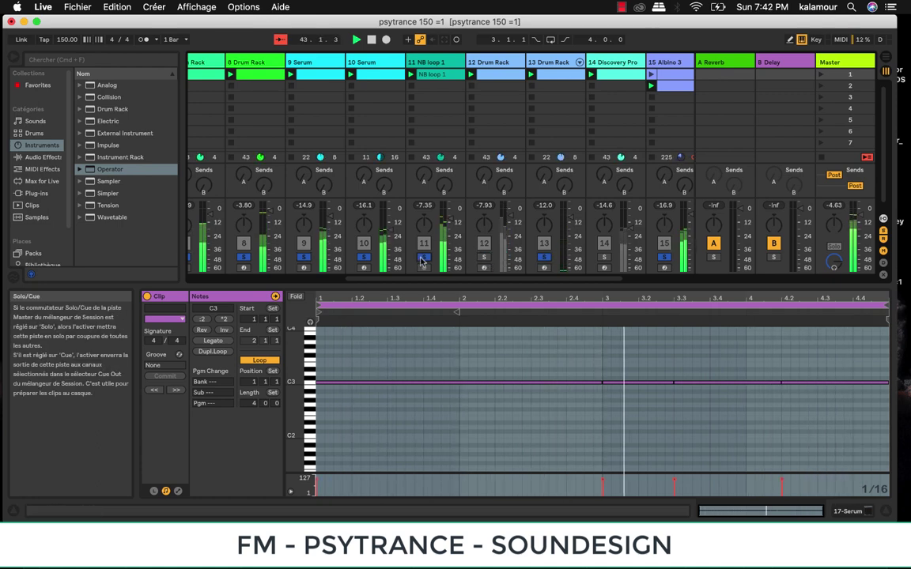
Step: Solo only track 17 Serum and show its device chain
{"action": "scroll", "coordinate": [423, 261], "scroll_direction": "right", "scroll_amount": 5}
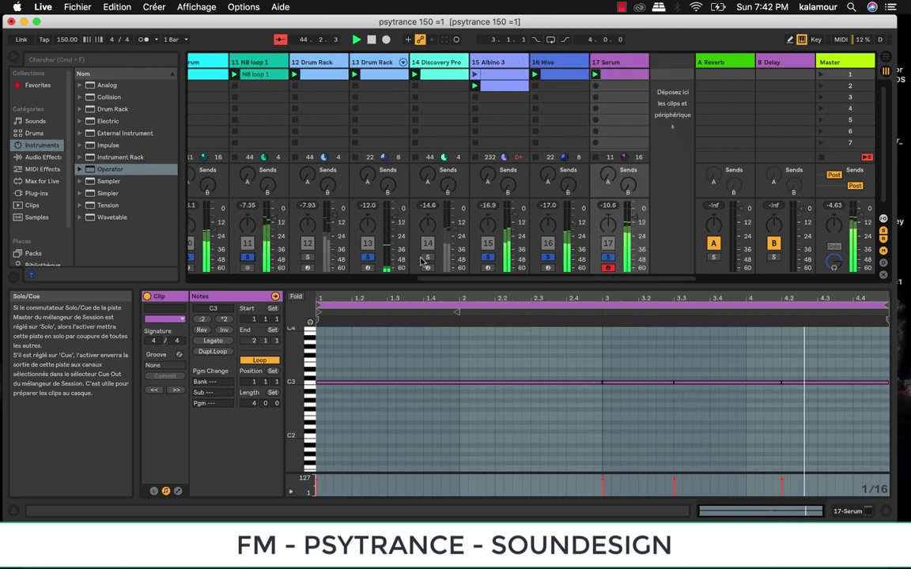
{"action": "left_click", "coordinate": [607, 257]}
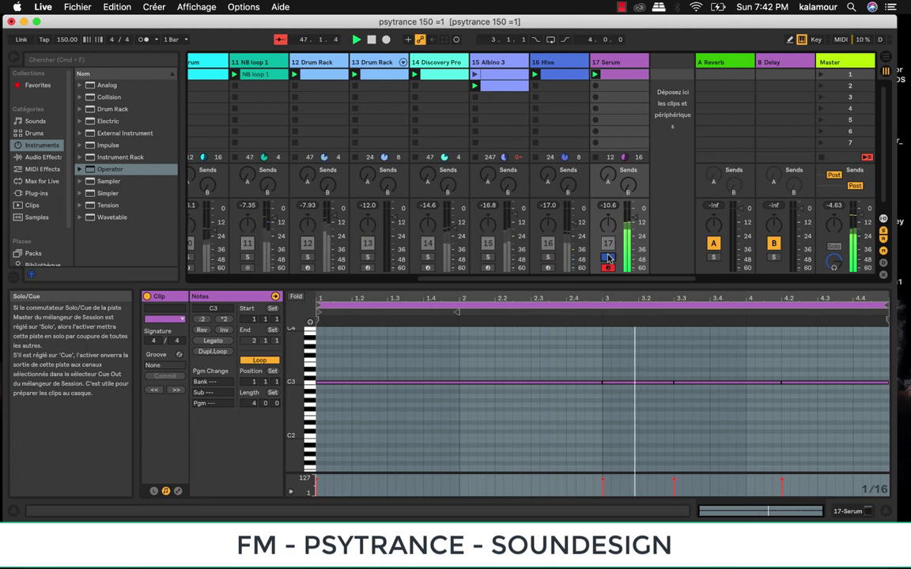
{"action": "left_click", "coordinate": [613, 63]}
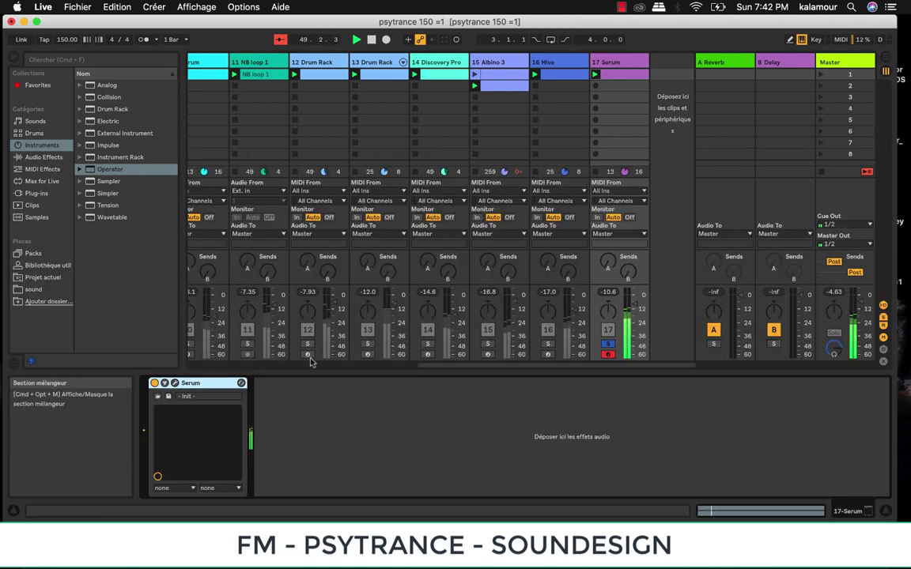
Step: Add EQ Eight after Serum and set band 1 to a low cut at 153 Hz
{"action": "left_click", "coordinate": [50, 158]}
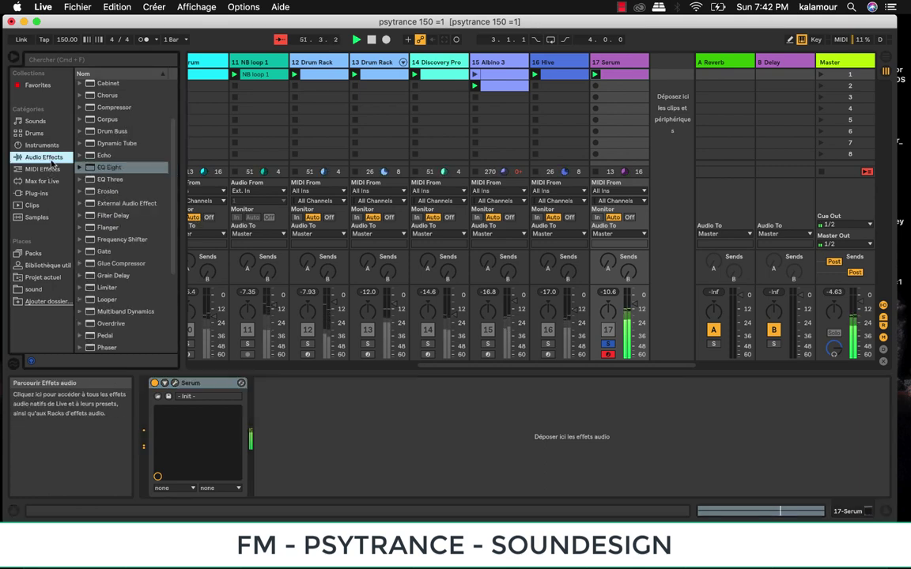
{"action": "double_click", "coordinate": [109, 166]}
{"action": "left_click", "coordinate": [302, 481]}
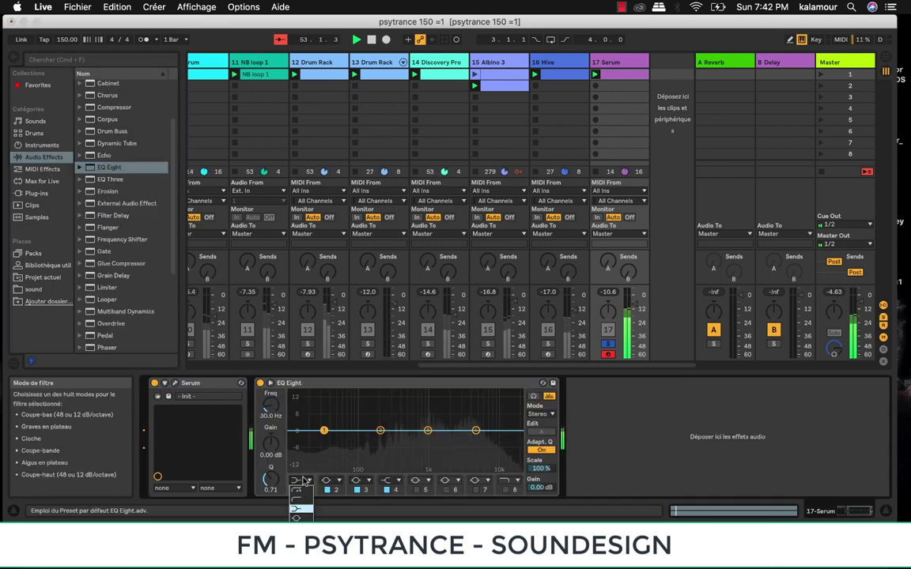
{"action": "left_click", "coordinate": [302, 494]}
{"action": "left_click_drag", "start_coordinate": [324, 439], "coordinate": [372, 439]}
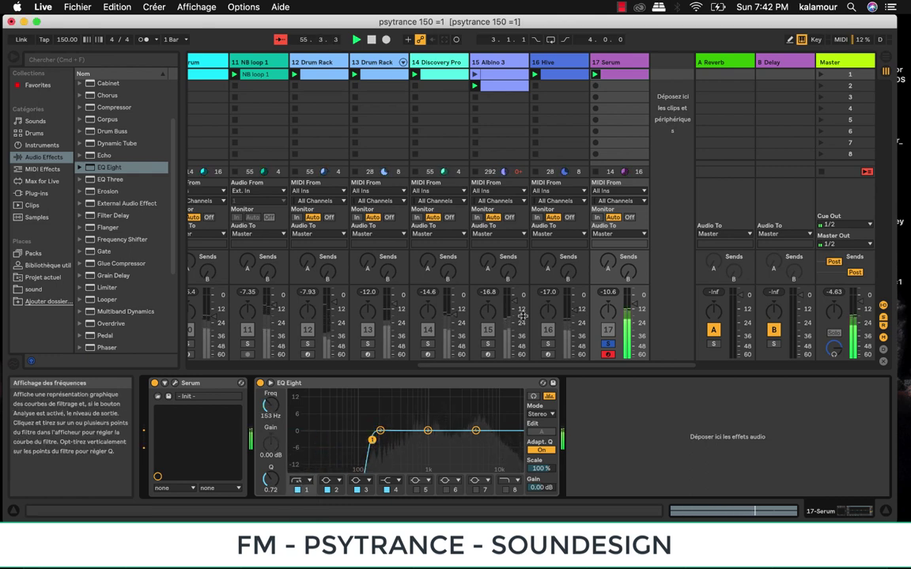